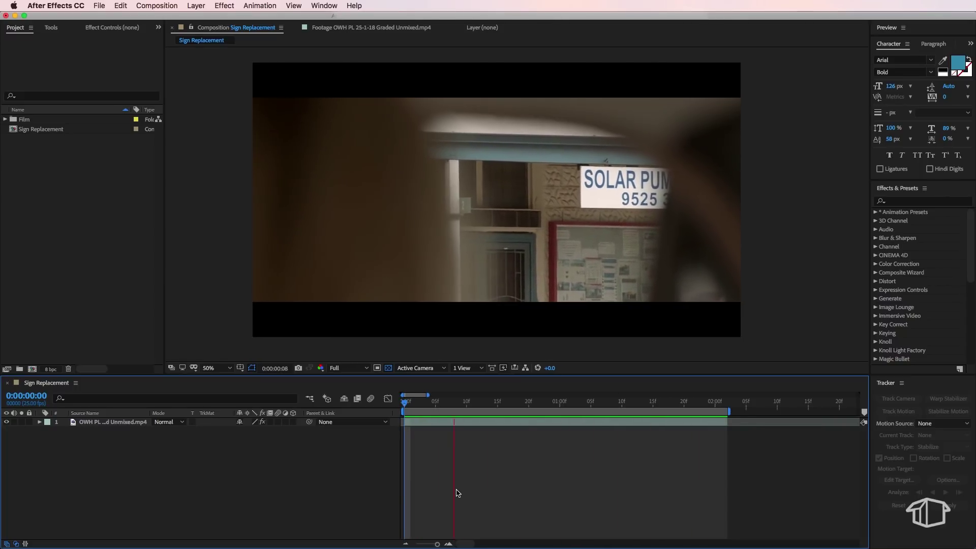
Run Track Camera on the footage layer and zoom in on the SOLAR sign's track points
key("space")
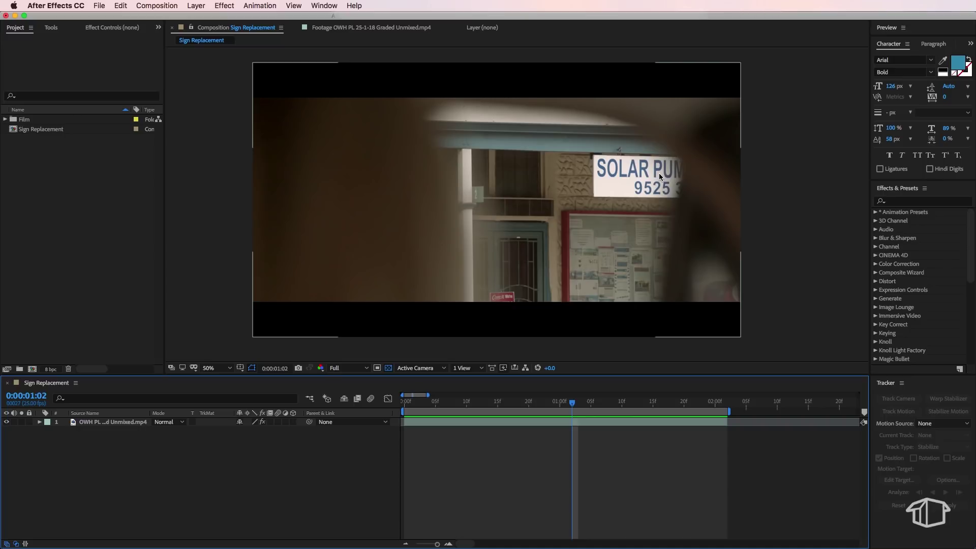
left_click(659, 176)
key("Home")
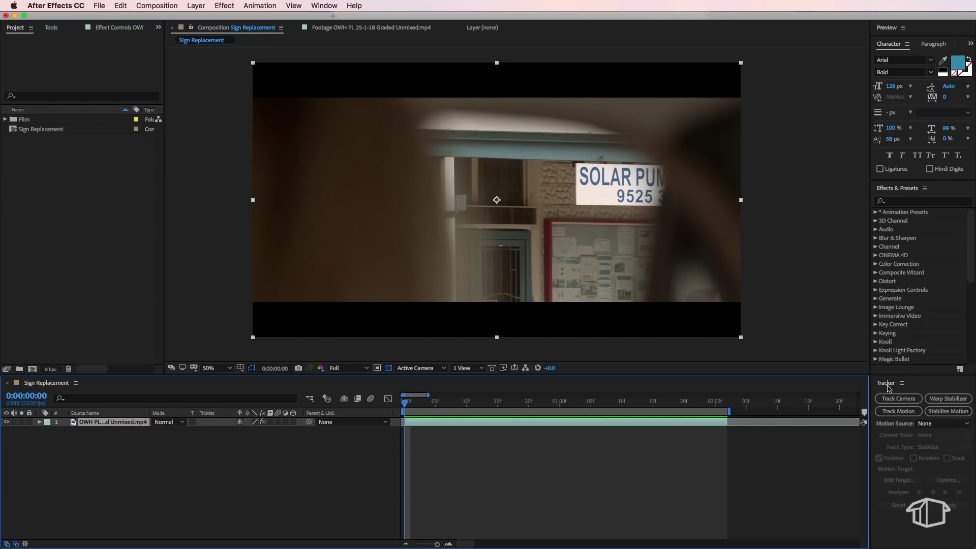
left_click(323, 6)
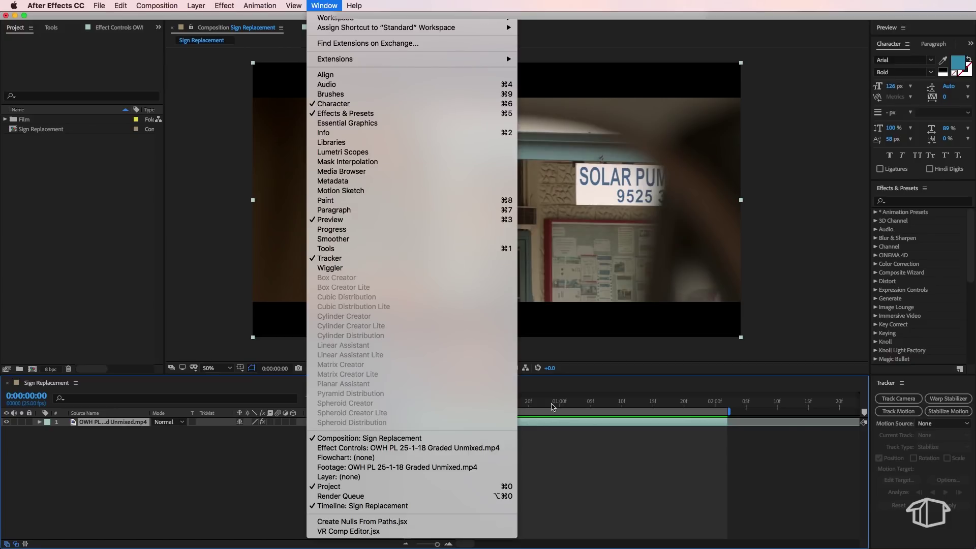
left_click(715, 479)
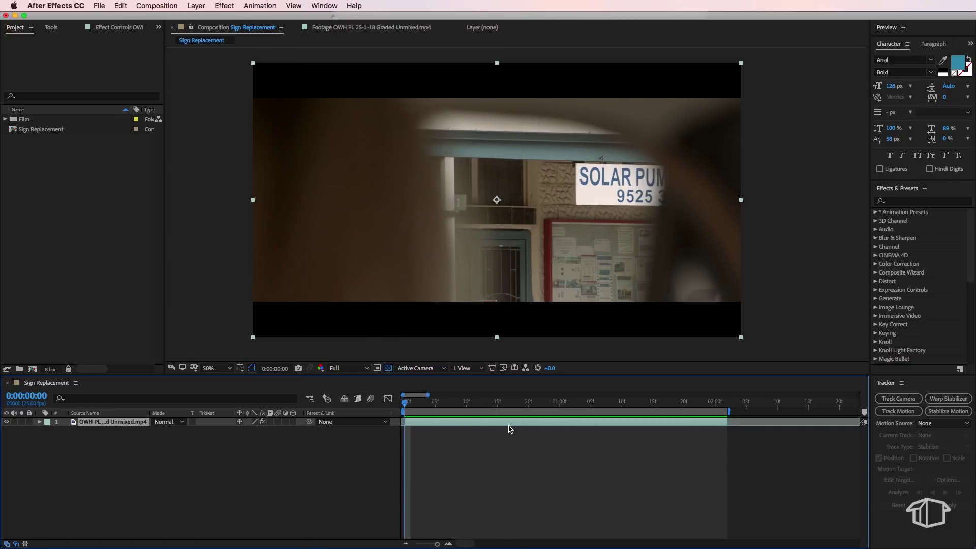
left_click(898, 398)
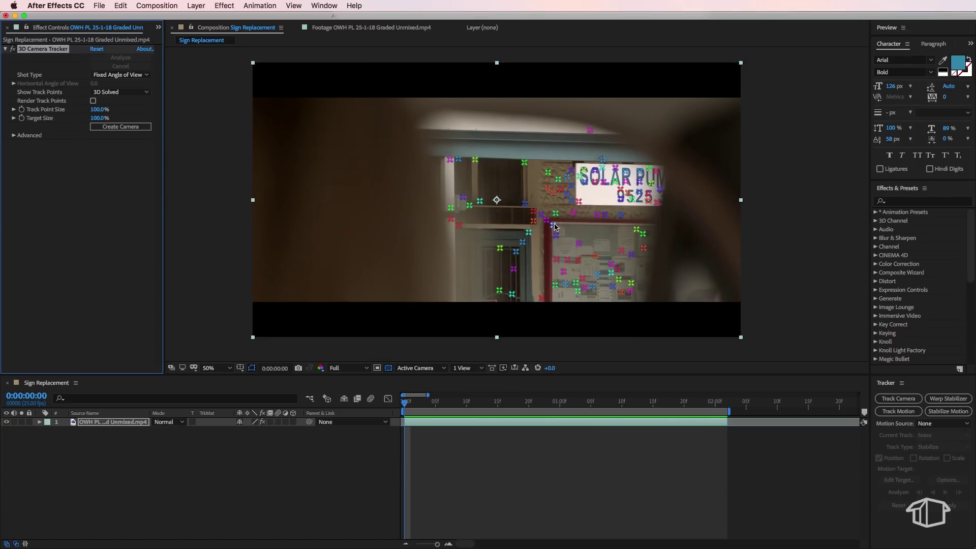
left_click_drag(413, 402, 386, 409)
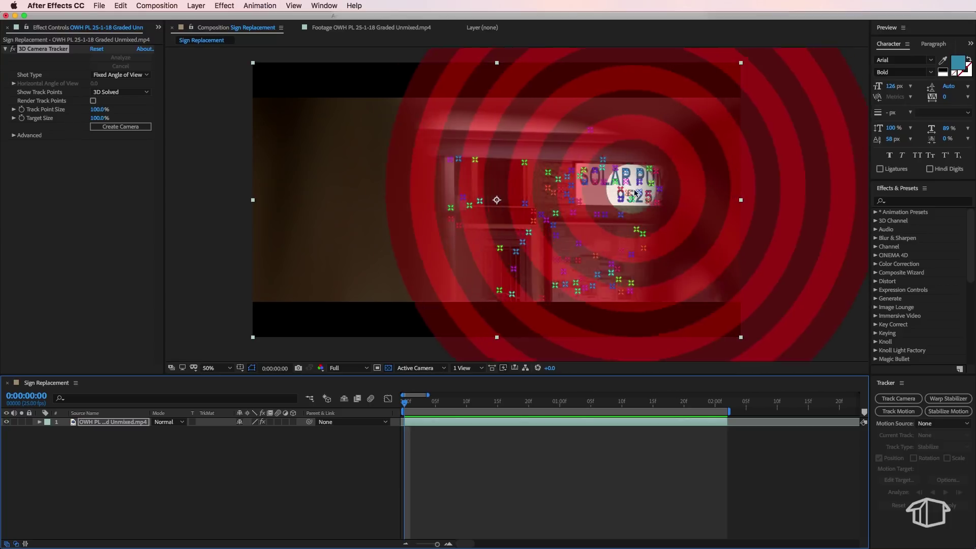
scroll(640, 194, "up", 4)
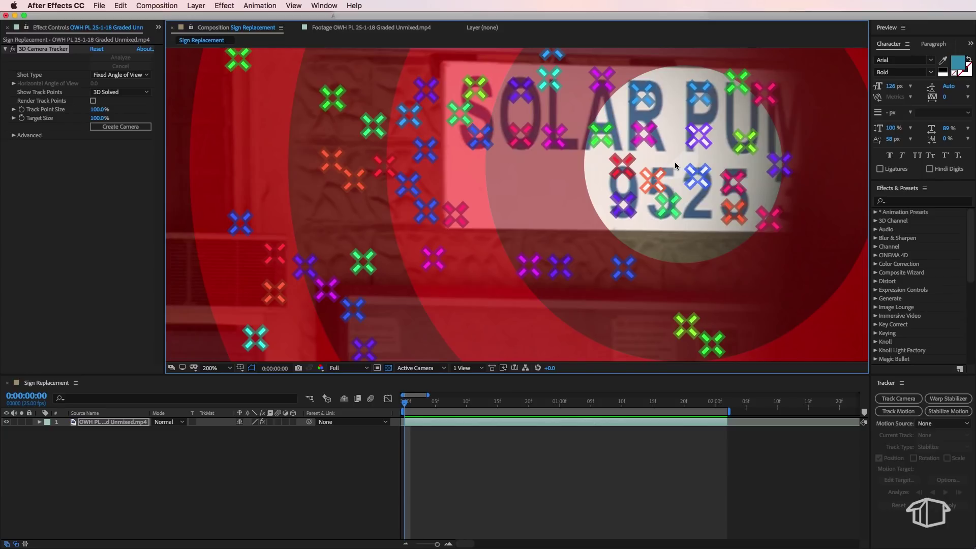
Create a Track Null 1 and 3D Tracker Camera from sign track points, then scrub to verify
right_click(675, 163)
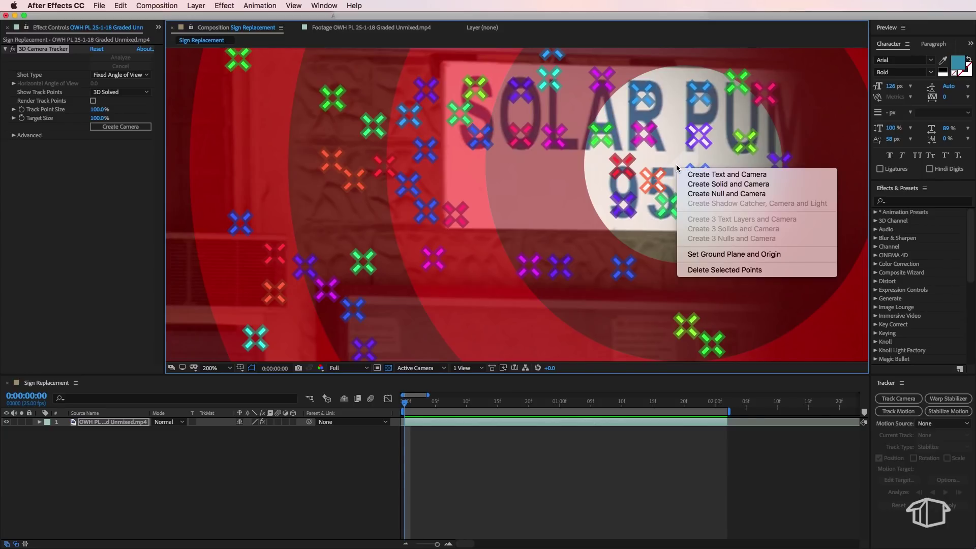
left_click(726, 194)
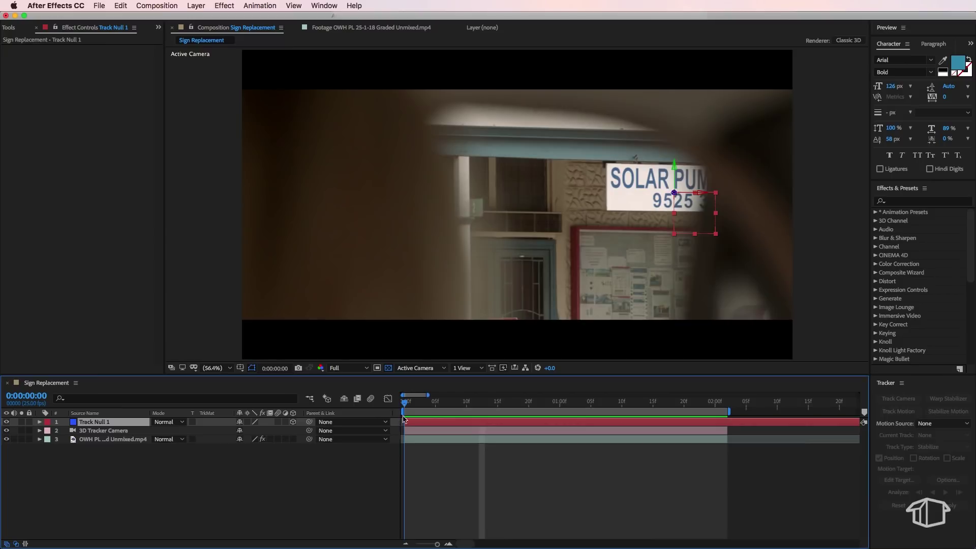
mouse_move(404, 418)
left_mouse_down()
mouse_move(719, 421)
mouse_move(405, 422)
left_mouse_up()
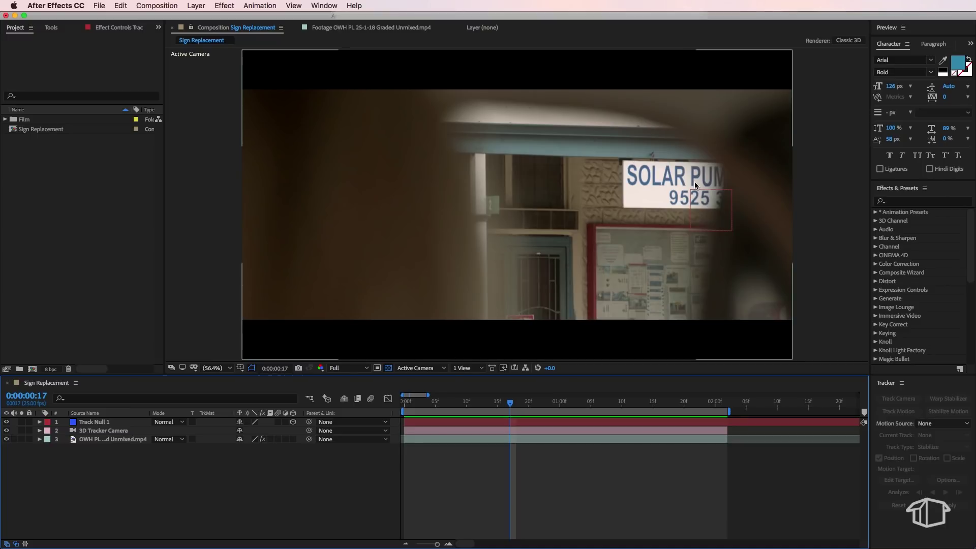
mouse_move(510, 402)
left_mouse_down()
mouse_move(425, 407)
mouse_move(550, 408)
mouse_move(515, 410)
left_mouse_up()
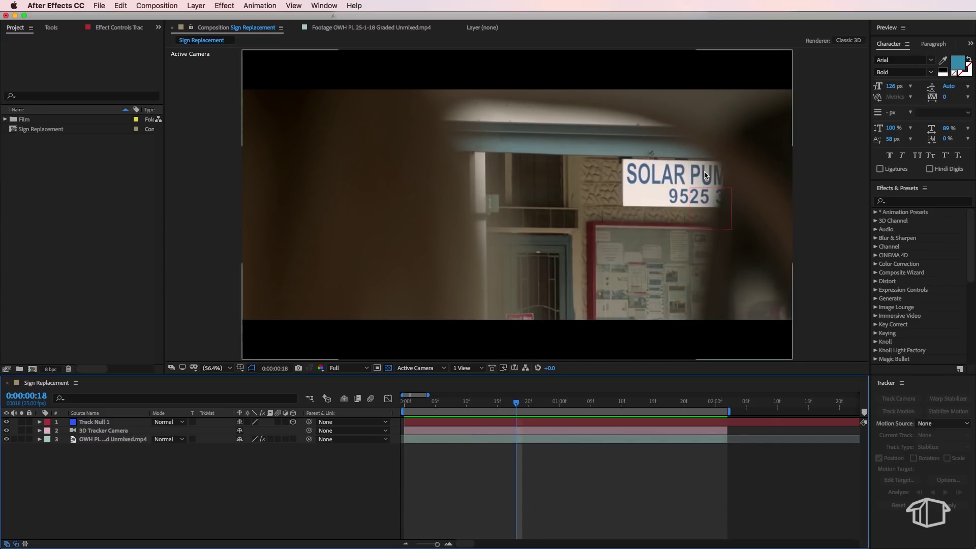
Duplicate the footage layer, move the copy to the top and freeze it on the current frame
left_click(517, 440)
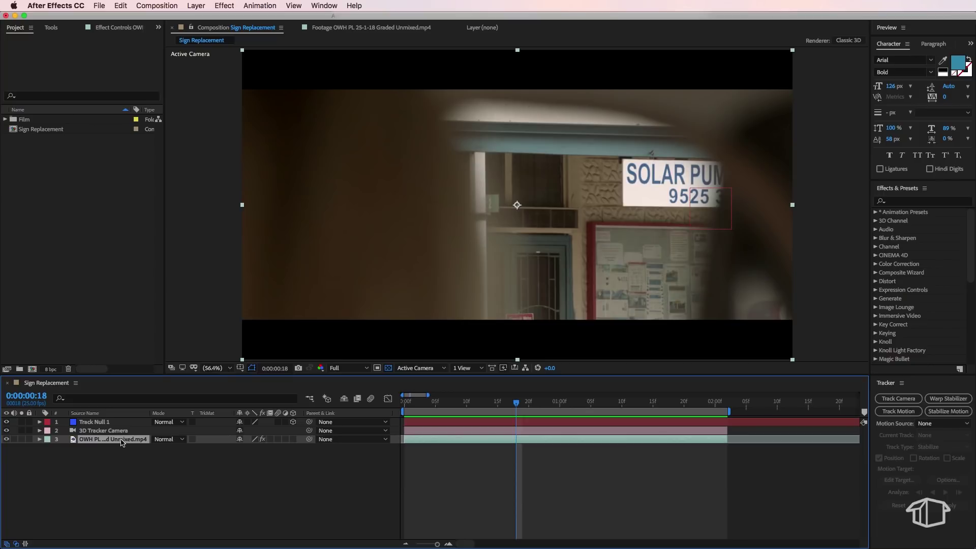
key("super+d")
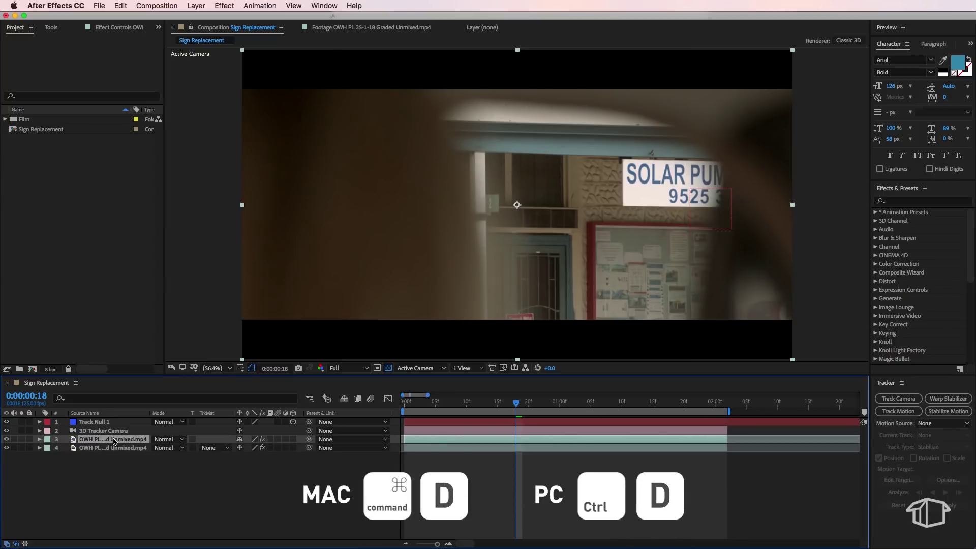
left_click_drag(121, 439, 115, 422)
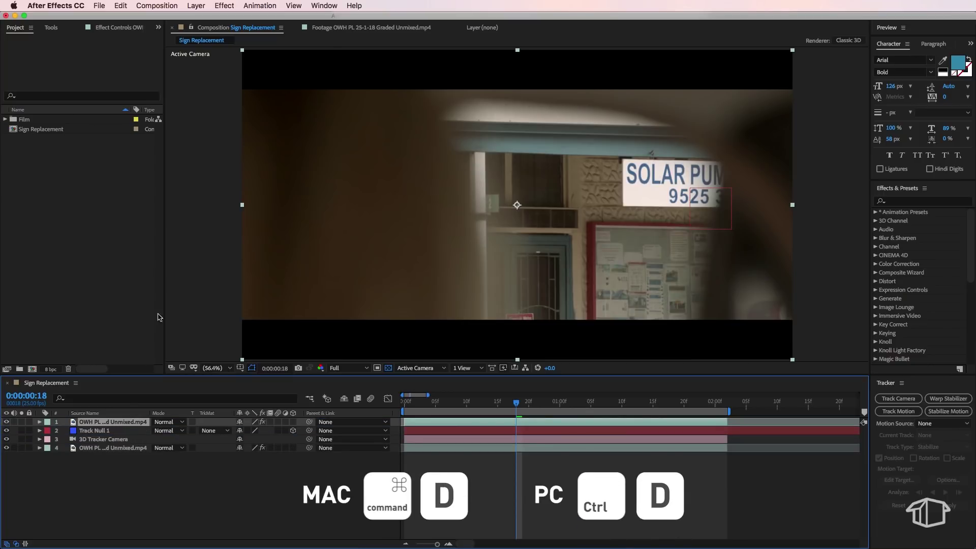
left_click(197, 5)
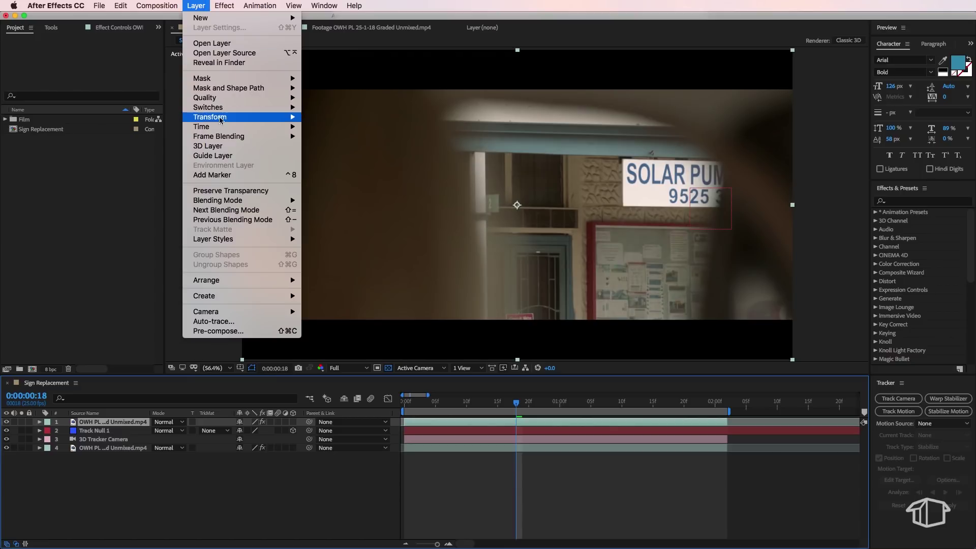
mouse_move(221, 127)
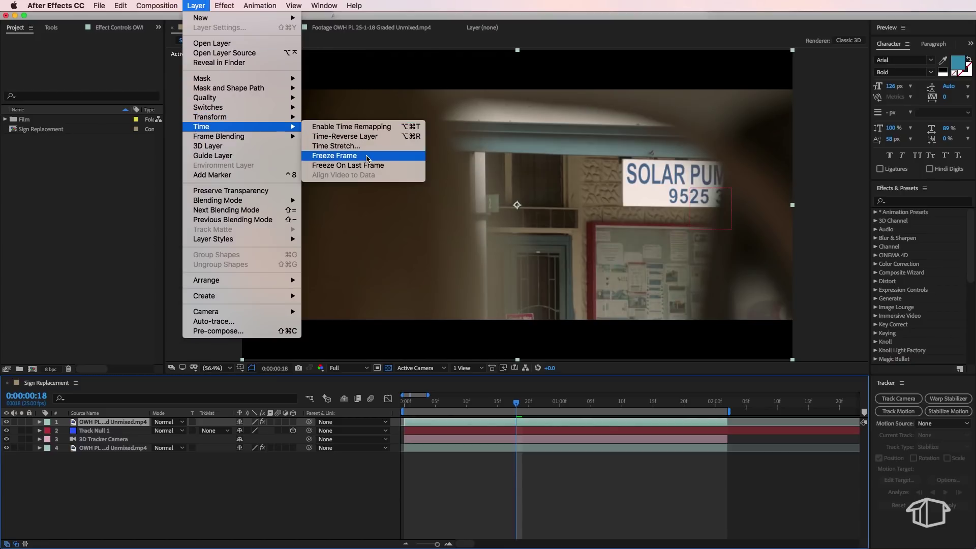
left_click(370, 155)
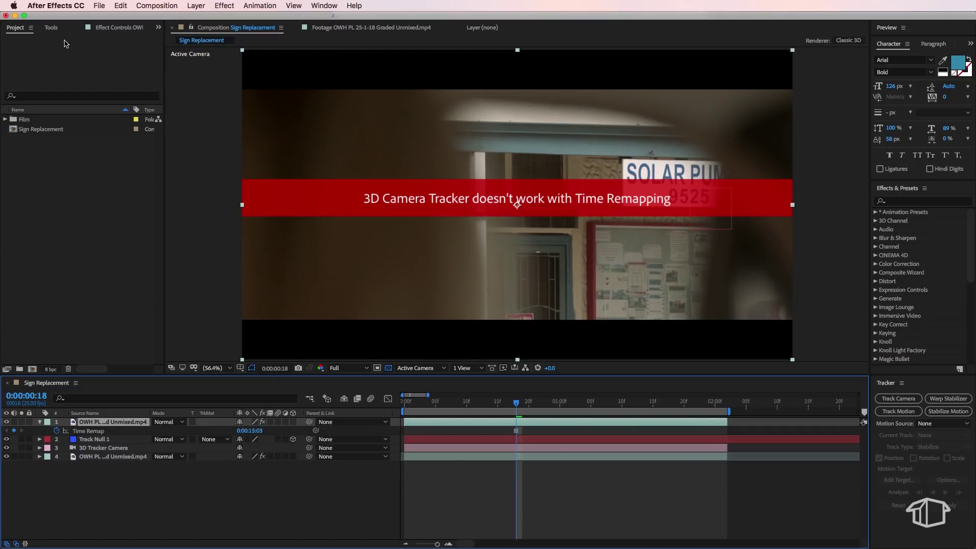
Delete the 3D Camera Tracker effect from the frozen copy and preview the comp
left_click(117, 28)
left_click(31, 50)
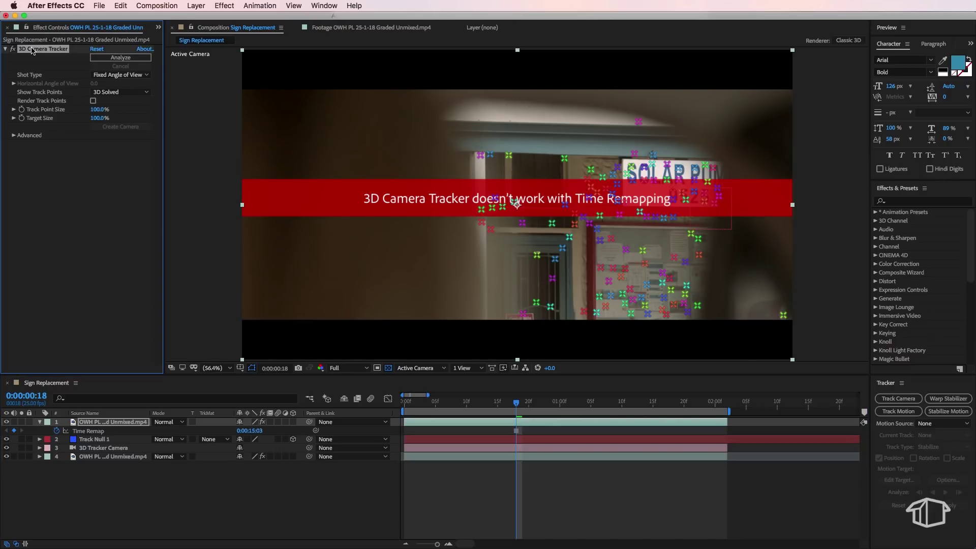
key("Delete")
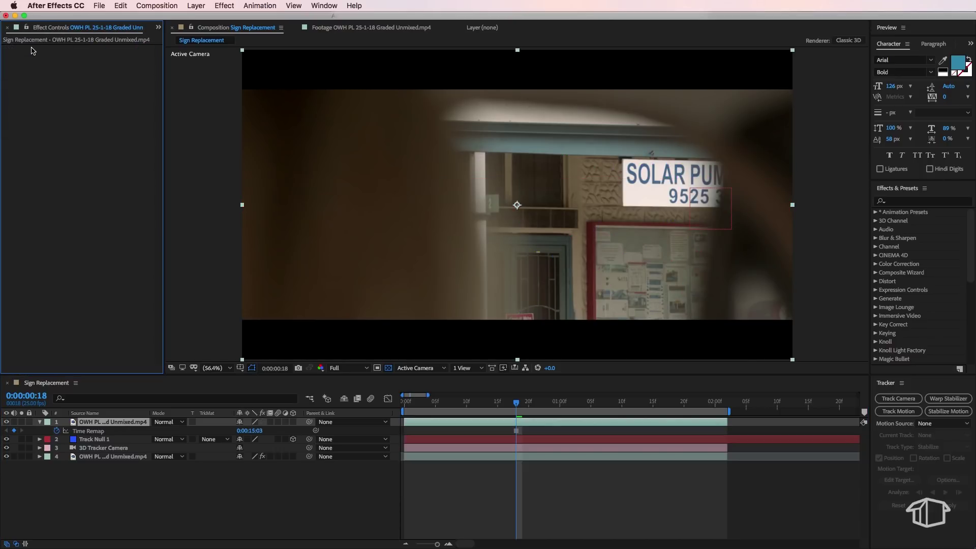
left_click(517, 483)
left_click(483, 422)
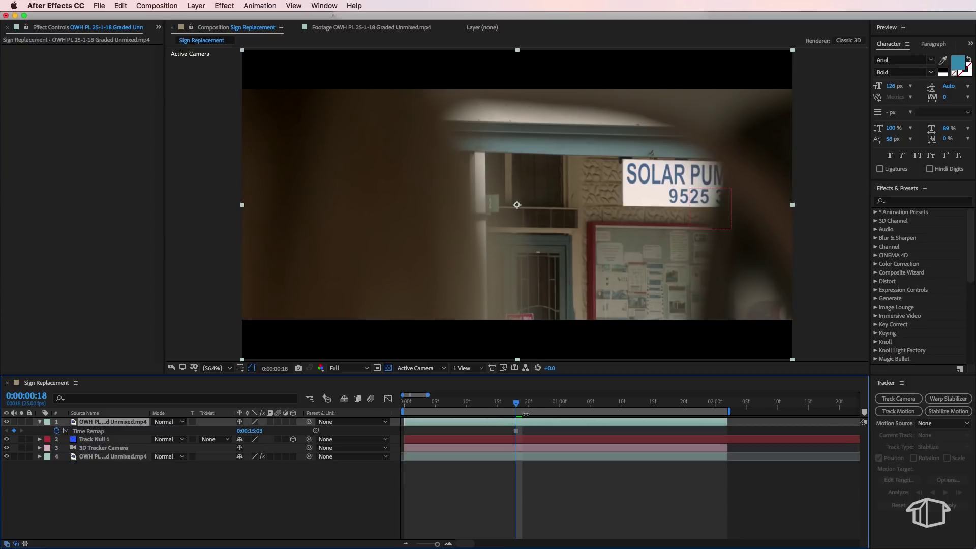
key("space")
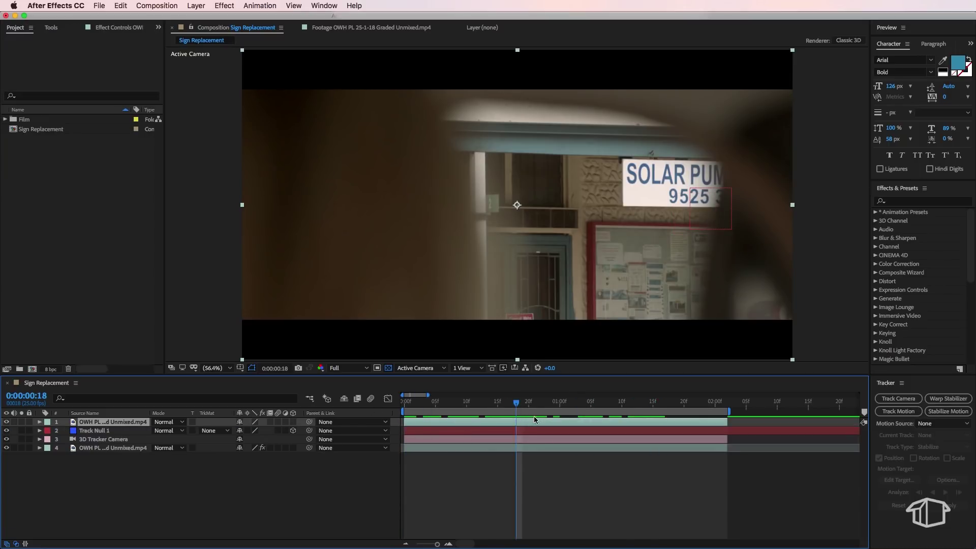
Pre-compose the frozen copy as 'New Sign', moving all attributes, and open that precomp
left_click(205, 4)
left_click(216, 330)
type("New Sign")
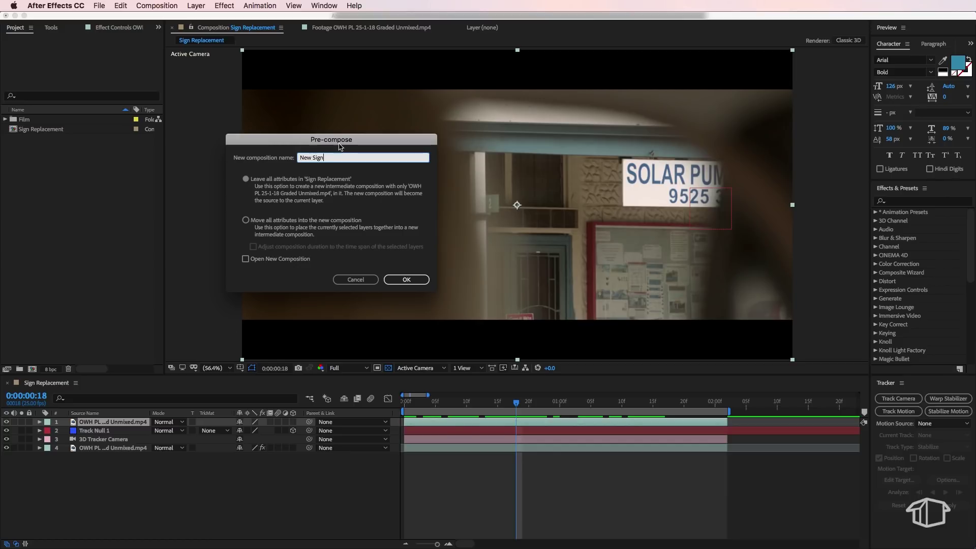
left_click(246, 220)
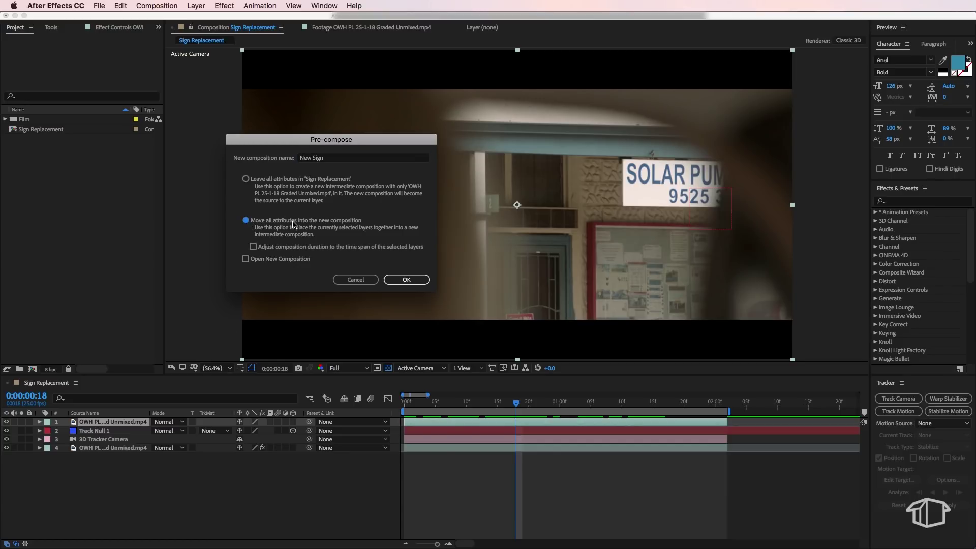
left_click(420, 281)
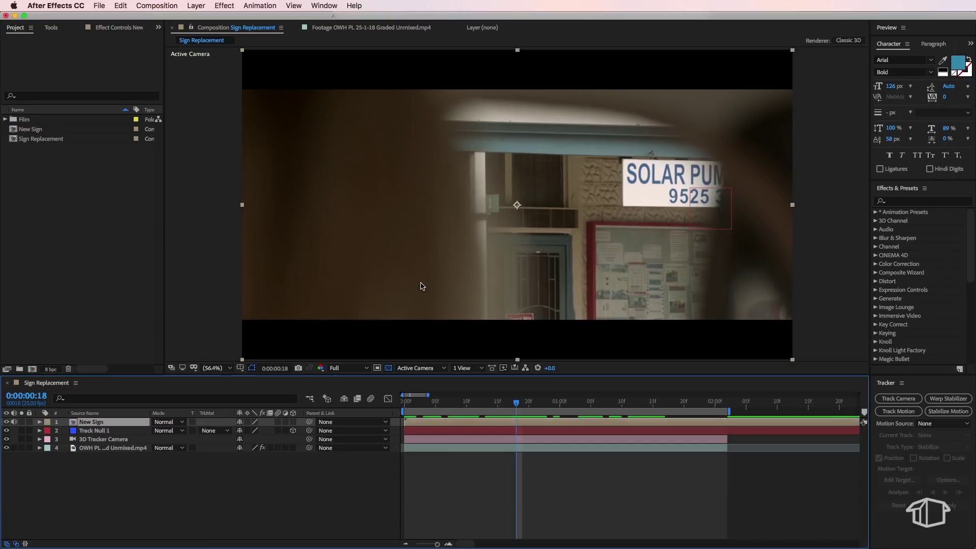
double_click(516, 426)
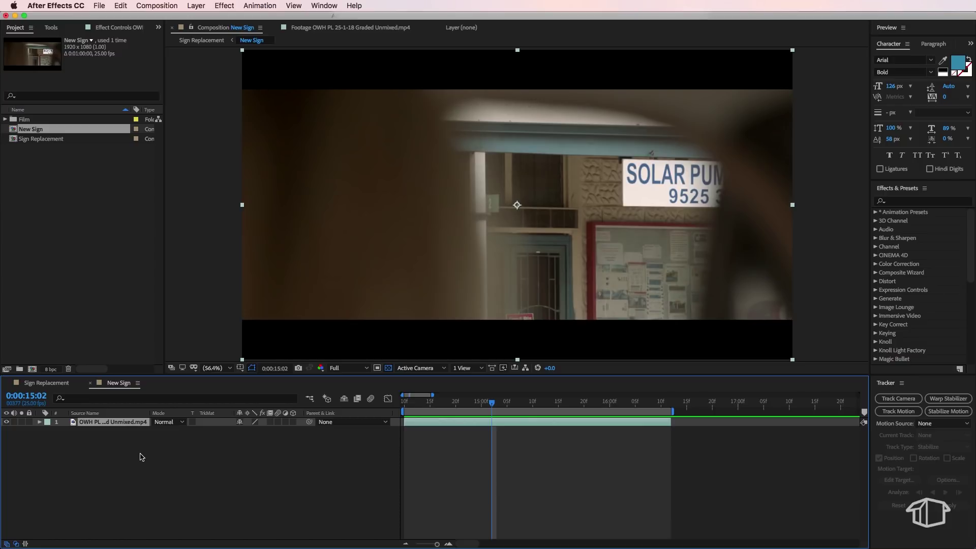
Pick the Clone Stamp tool and open the footage layer at full size, centred on the sign
left_click_drag(442, 407, 393, 408)
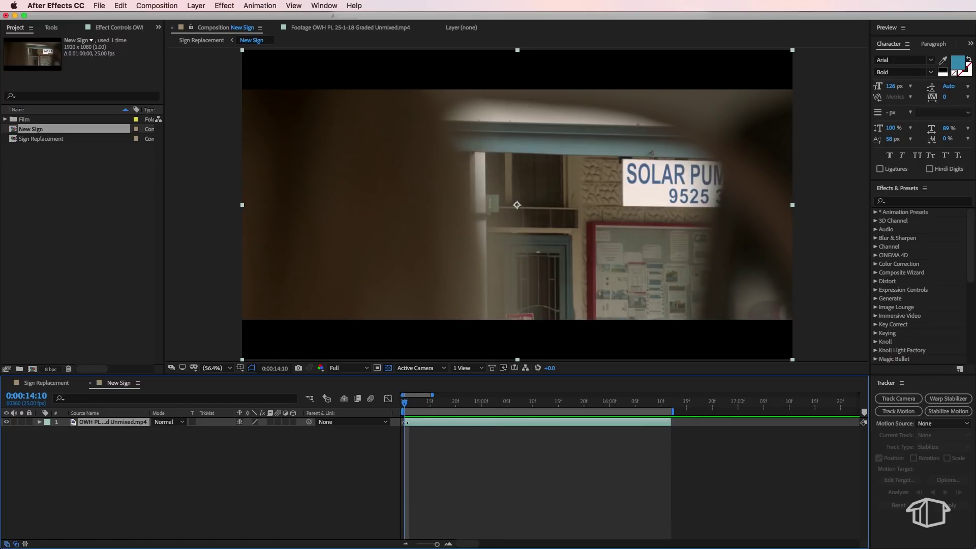
left_click(53, 30)
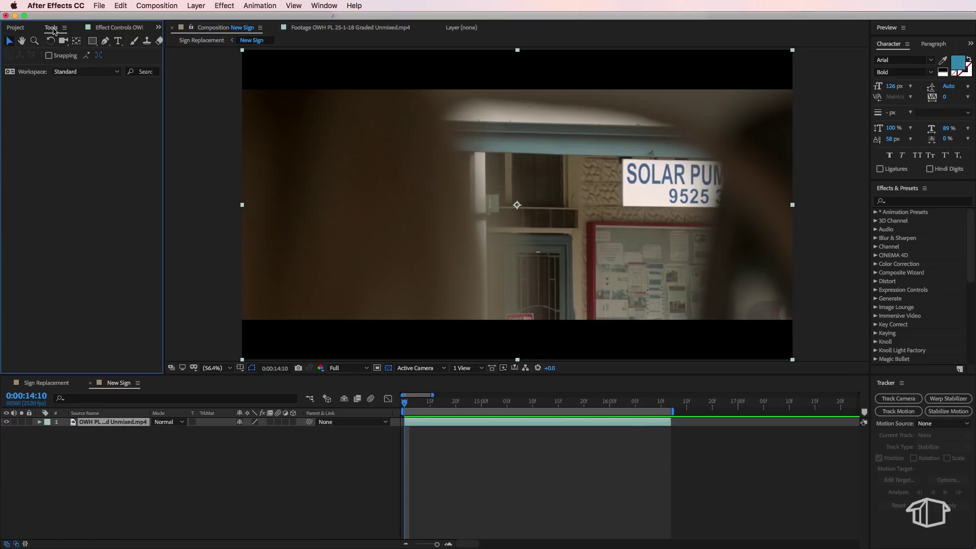
left_click(147, 40)
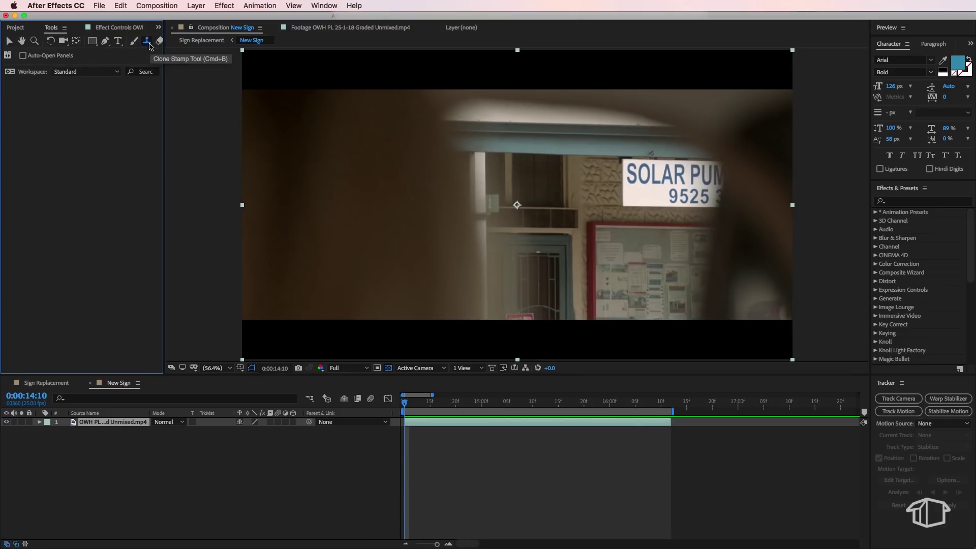
double_click(660, 188)
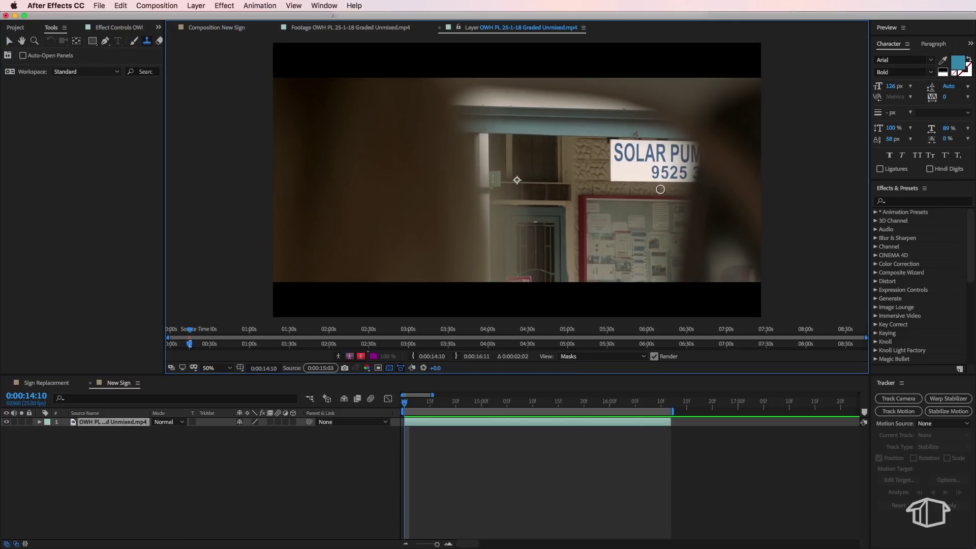
key("/")
left_click_drag(665, 175, 414, 220)
Sample a clone source and paint out the sign's lettering into a blank white panel
key("alt")
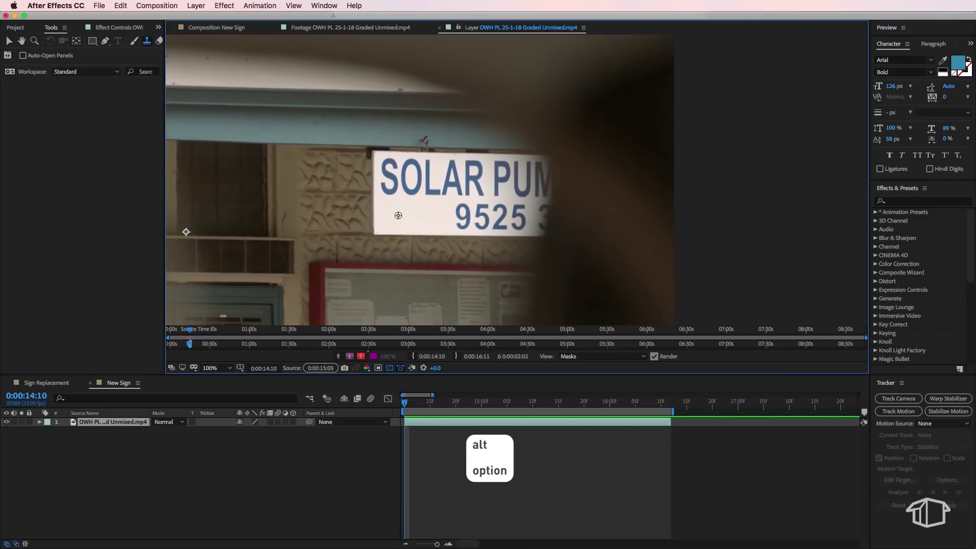
left_click(396, 214, "alt")
mouse_move(389, 187)
left_mouse_down()
mouse_move(413, 187)
mouse_move(388, 164)
mouse_move(448, 175)
mouse_move(493, 208)
mouse_move(464, 221)
mouse_move(441, 188)
mouse_move(470, 202)
mouse_move(458, 220)
mouse_move(479, 222)
mouse_move(466, 182)
mouse_move(473, 165)
mouse_move(502, 196)
mouse_move(482, 210)
mouse_move(490, 220)
mouse_move(549, 233)
mouse_move(498, 224)
mouse_move(547, 219)
mouse_move(512, 195)
mouse_move(540, 163)
mouse_move(555, 164)
mouse_move(549, 184)
mouse_move(577, 200)
left_mouse_up()
left_click(422, 195, "alt")
key("u")
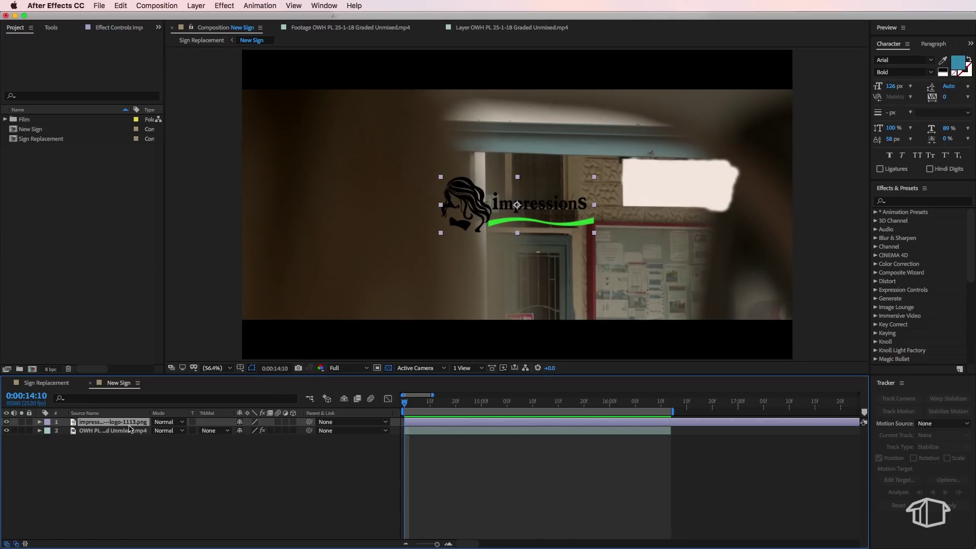
Make the Impressions logo a 3D layer and place it on the blank sign
left_click(293, 422)
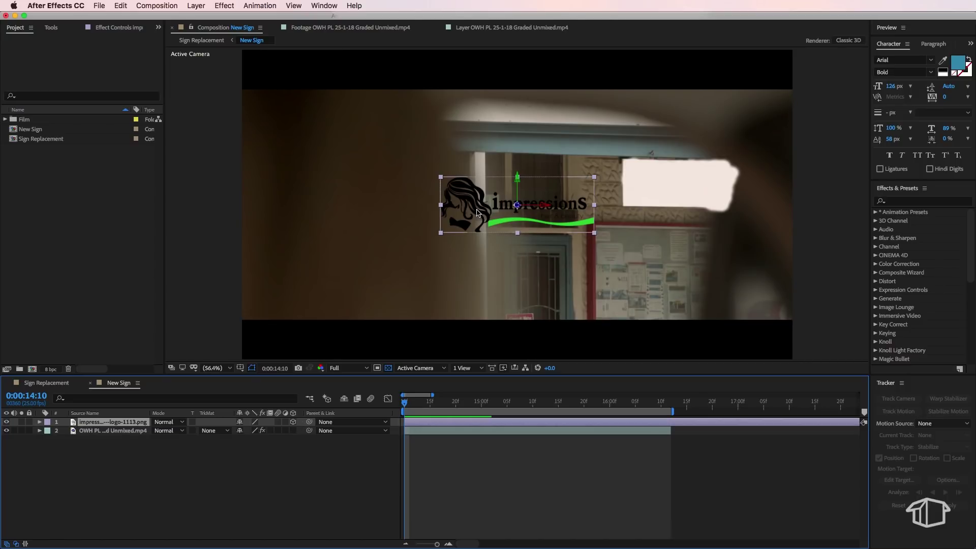
left_click_drag(481, 214, 660, 186)
key("/")
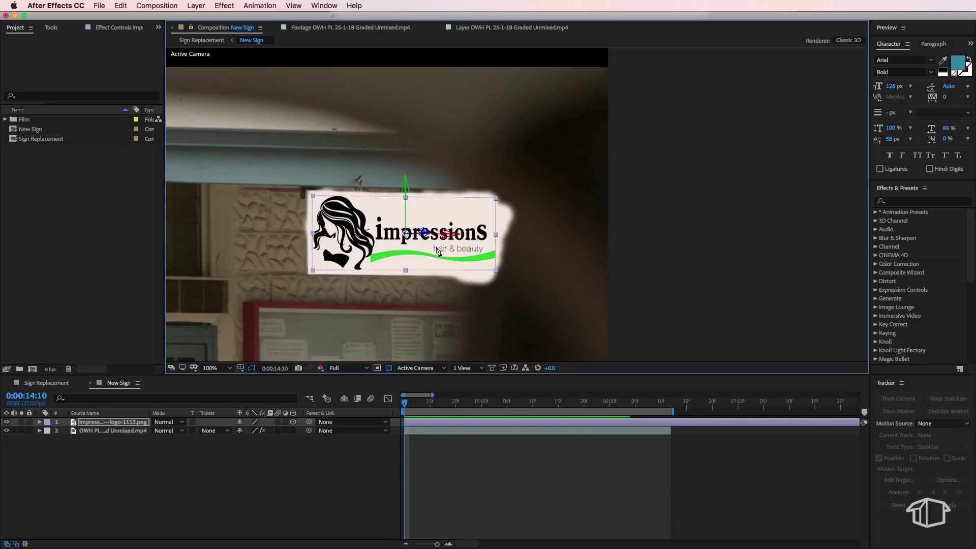
Draw a Pen mask around 'hair & beauty' and invert Mask 1 to hide the tagline
key("g")
mouse_move(345, 281)
left_mouse_down()
mouse_move(367, 280)
mouse_move(335, 295)
left_mouse_up()
left_click(453, 281)
left_click(438, 303)
left_click(344, 280)
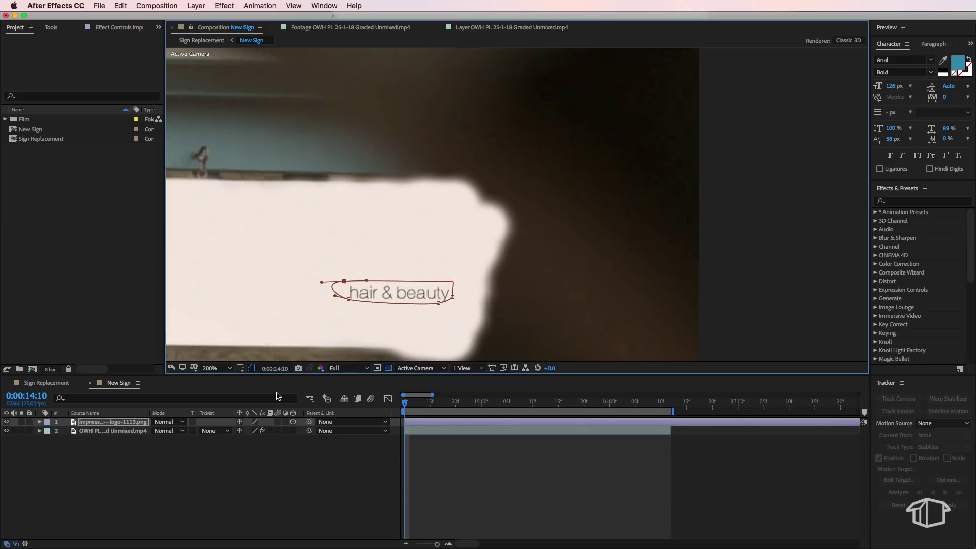
left_click(40, 422)
left_click(48, 430)
left_click(275, 439)
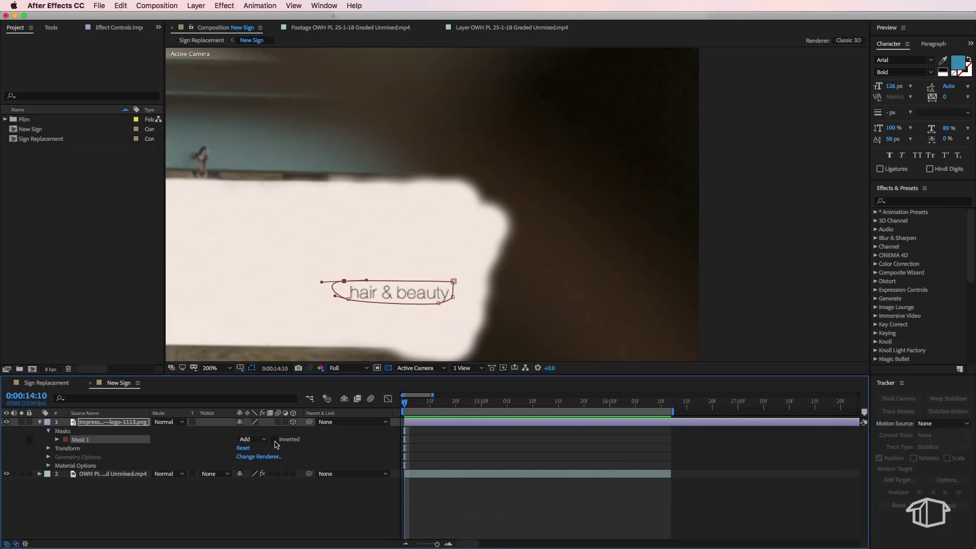
Collapse the logo's properties and inspect the footage layer at full-frame and 100% zoom
left_click(39, 422)
key("comma")
left_click(239, 465)
left_click(99, 431)
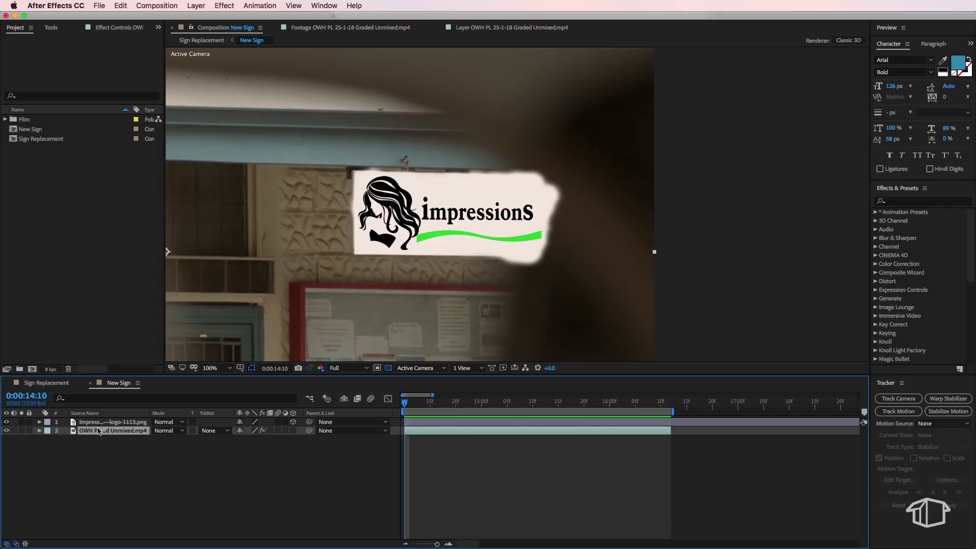
key("comma")
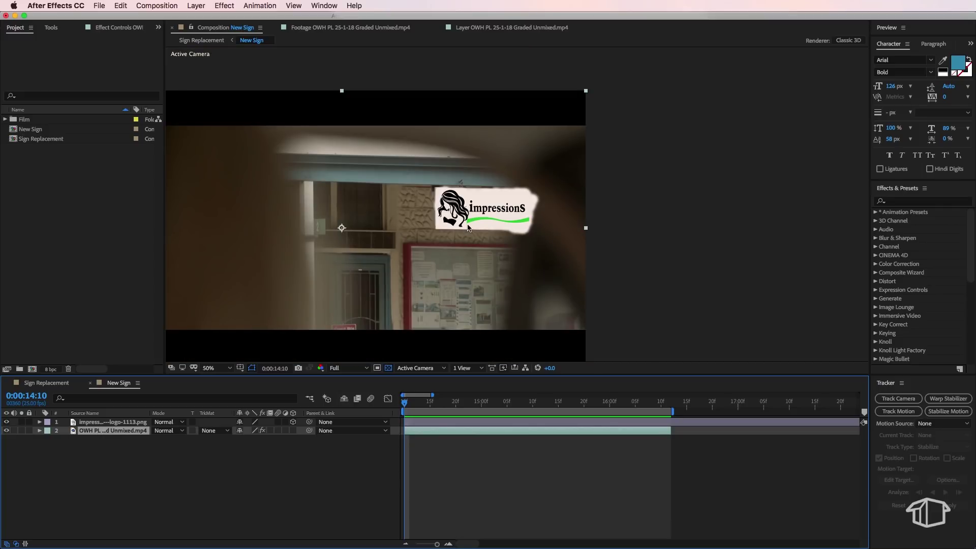
left_click(636, 224)
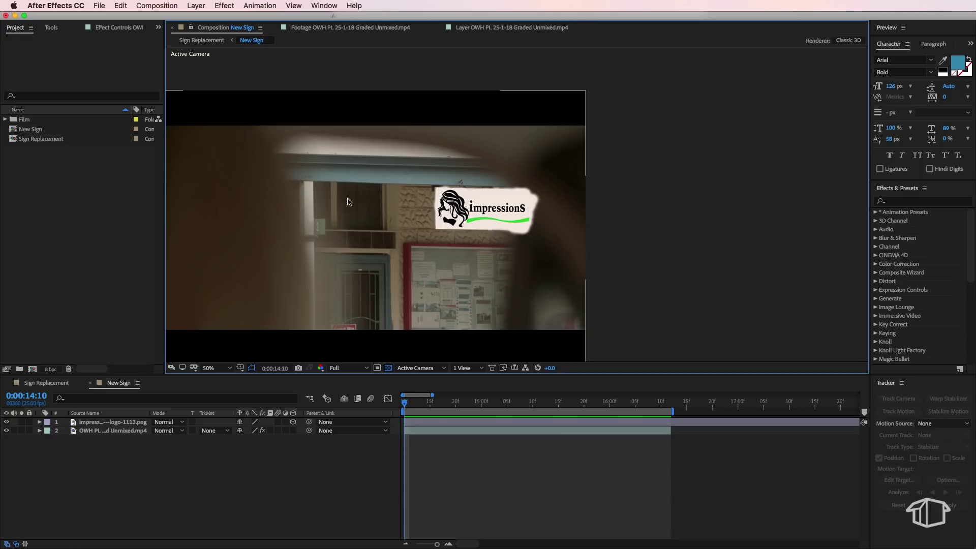
key("period")
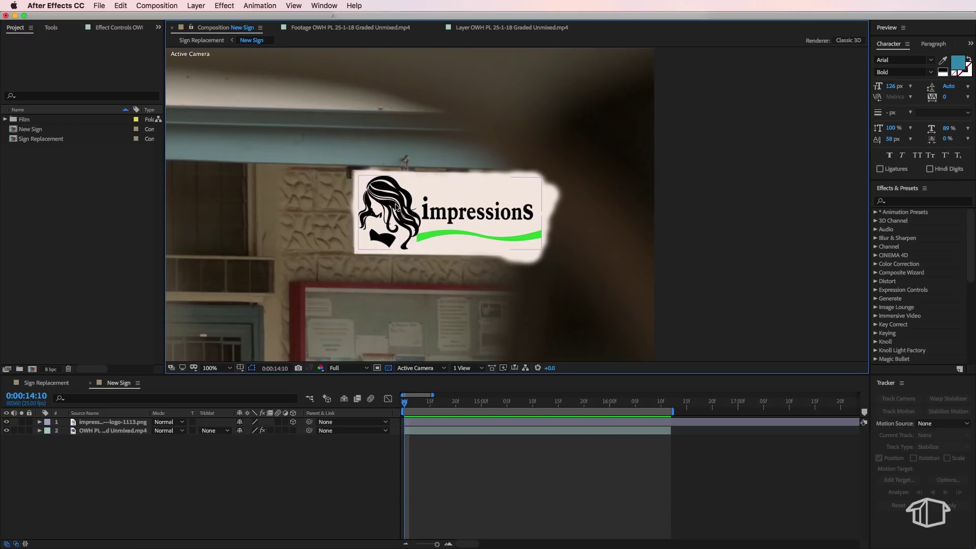
Add Grain to the footage layer with Final Output view, Intensity 2.4 and Size 0.9
left_click(101, 431)
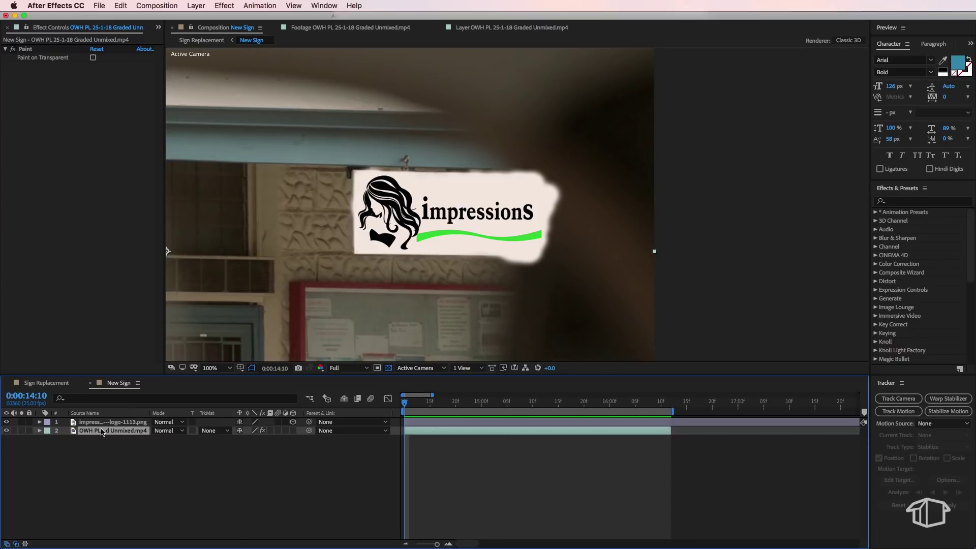
left_click(224, 6)
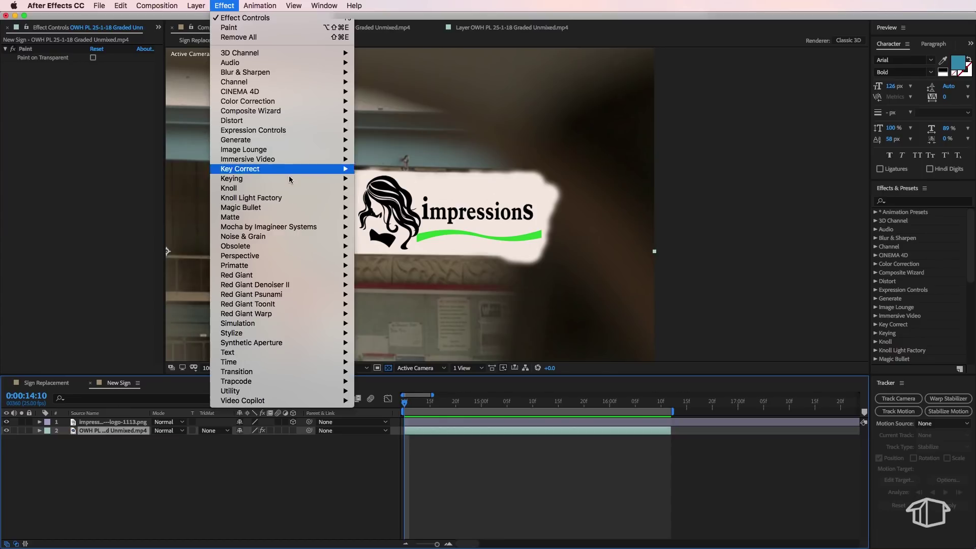
mouse_move(289, 238)
left_click(380, 237)
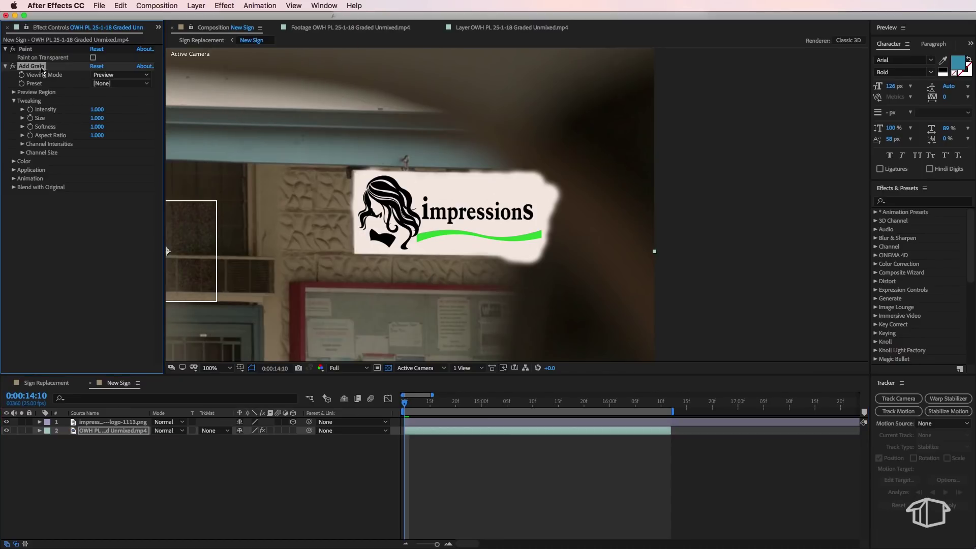
left_click(122, 75)
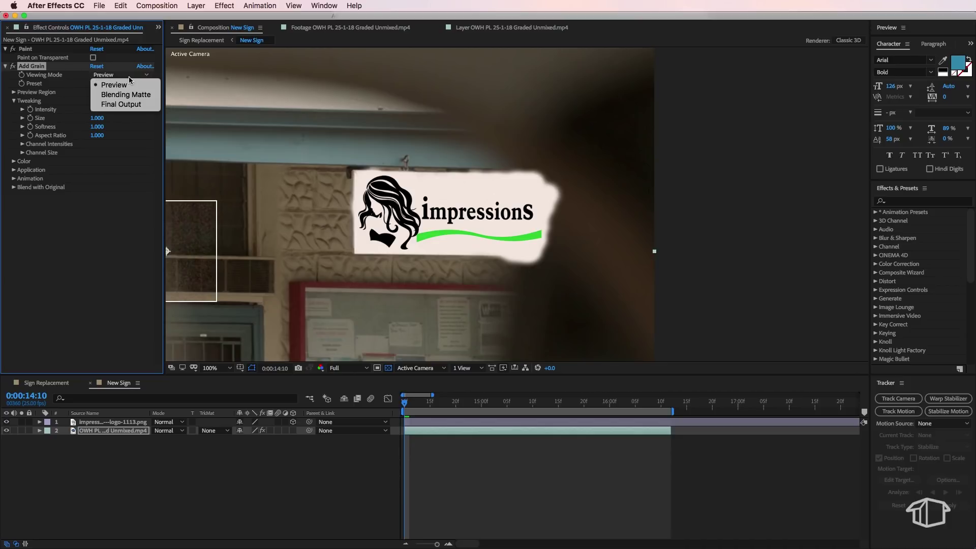
left_click(121, 104)
left_click(97, 109)
type("2.4")
key("Return")
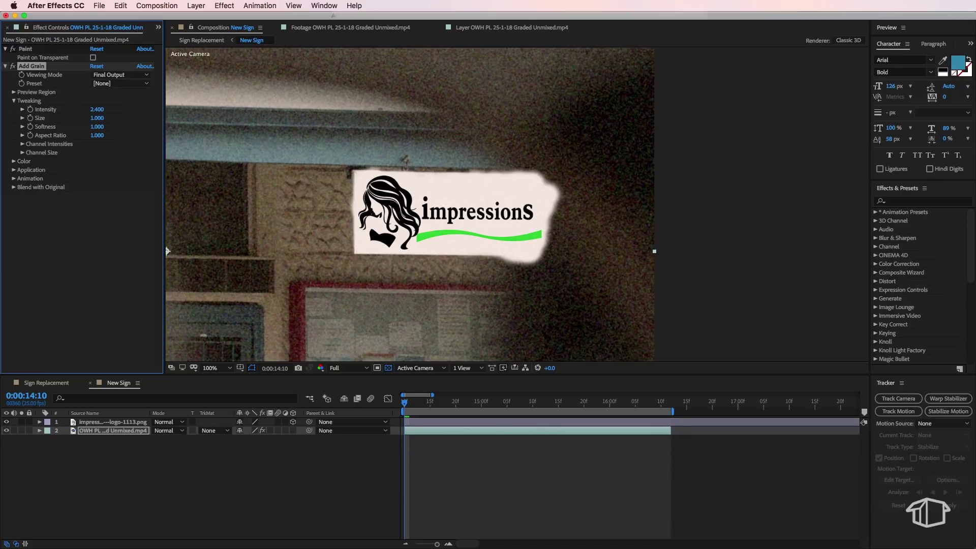
left_click(104, 117)
key("Return")
Add Hue/Saturation to the footage and lower Master Lightness to -10
left_click(224, 6)
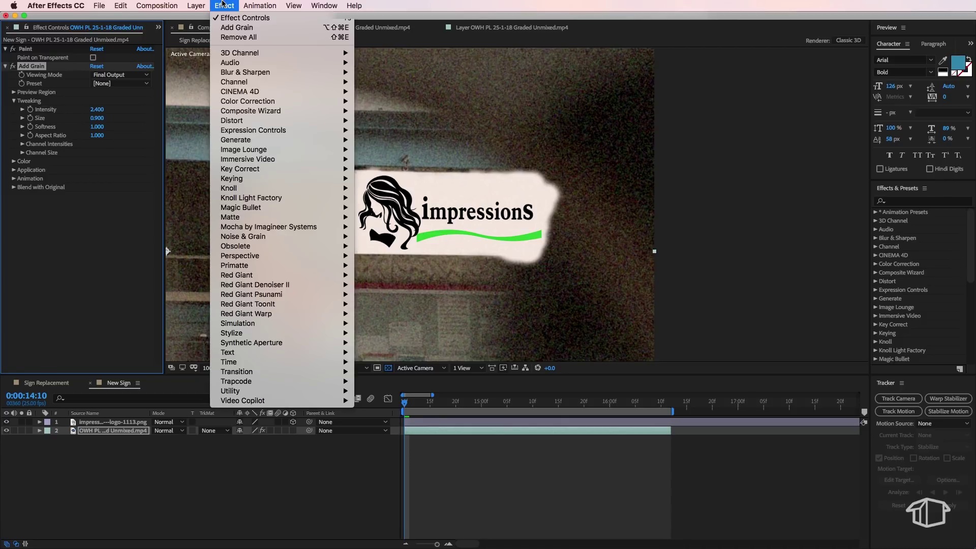
mouse_move(255, 101)
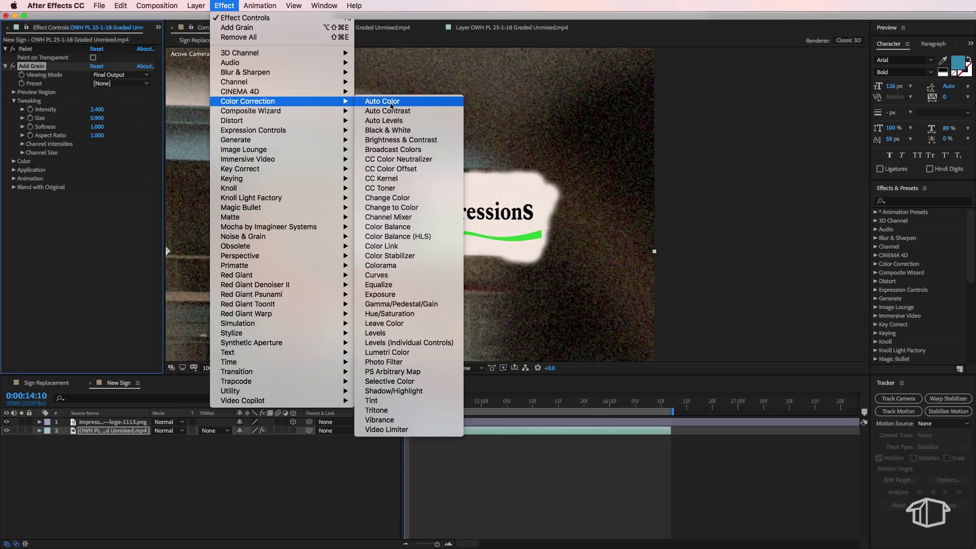
left_click(389, 313)
left_click_drag(85, 314, 82, 315)
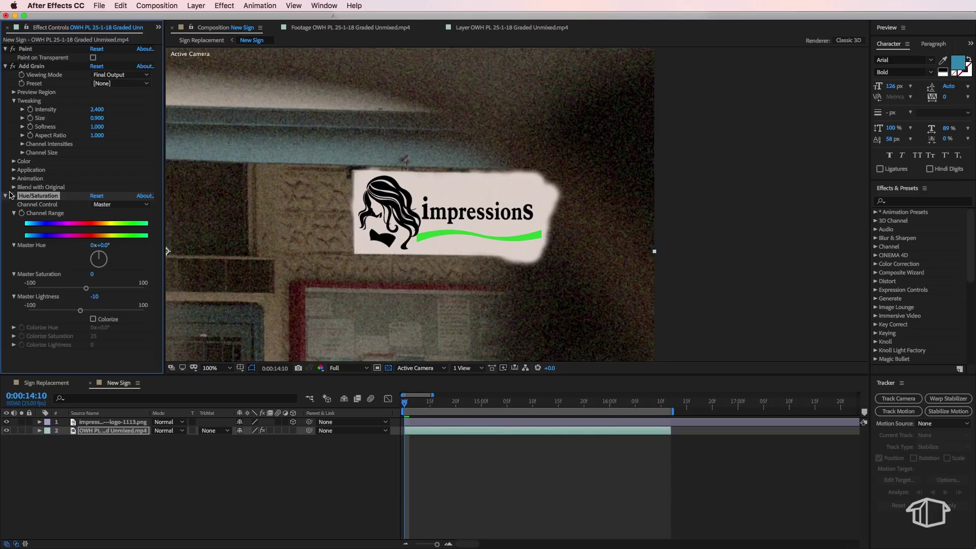
Hide the logo layer and toggle the footage effects to compare original and blanked sign
left_click(13, 195)
left_click(6, 421)
left_click(263, 430)
left_click(262, 431)
left_click(263, 430)
left_click(263, 431)
left_click(263, 430)
left_click(263, 430)
left_click(263, 430)
left_click(263, 430)
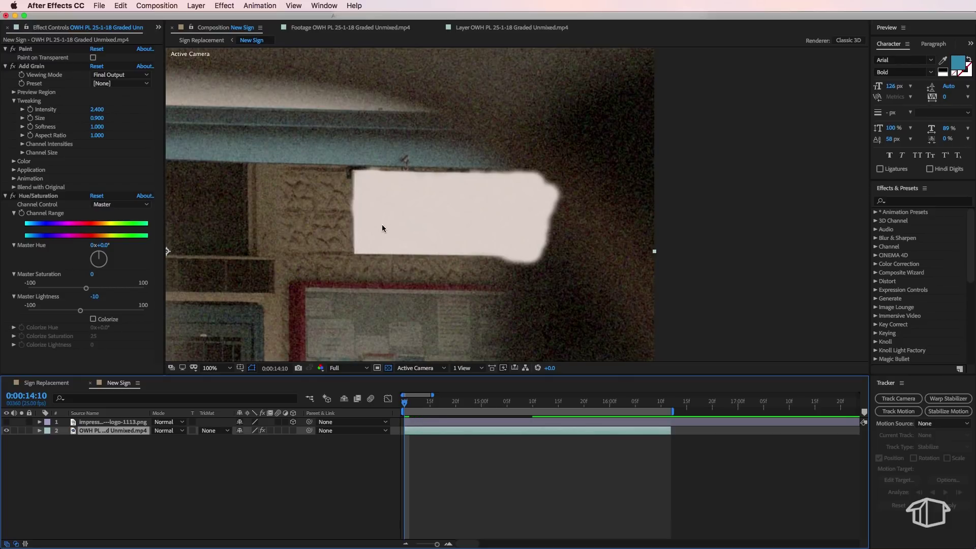
left_click(263, 431)
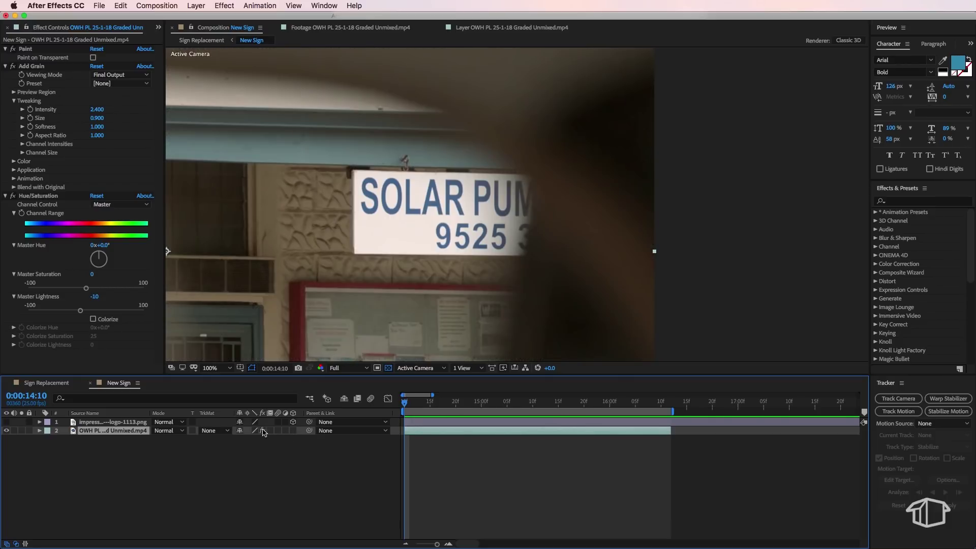
left_click(263, 431)
left_click(263, 430)
left_click(263, 431)
left_click(263, 430)
left_click(263, 431)
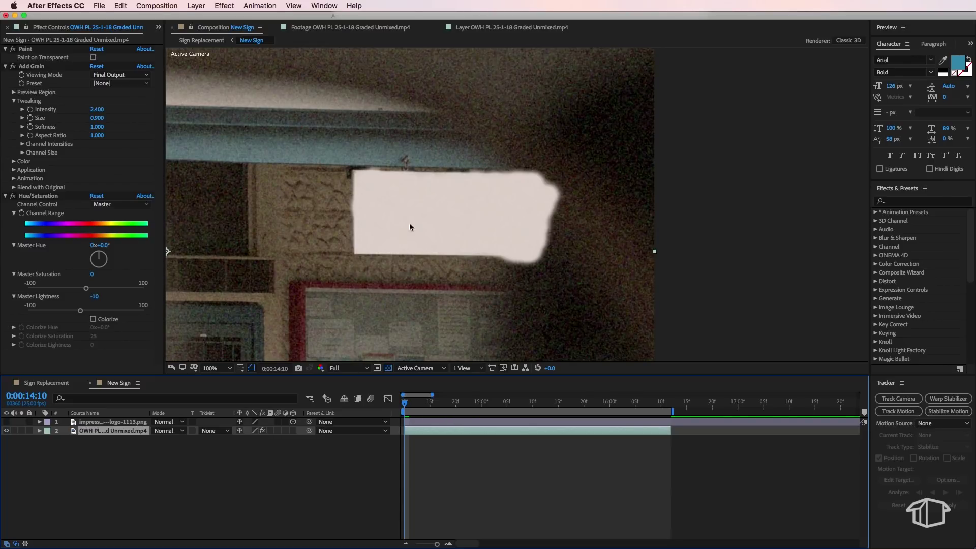
left_click(263, 431)
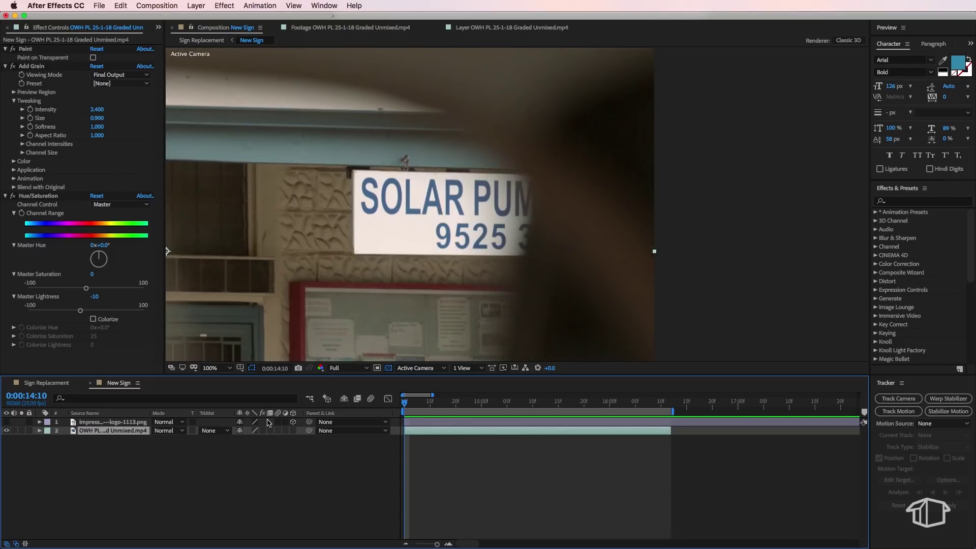
Re-enable footage effects, show the logo, and desaturate it with a Hue/Saturation adjustment
left_click(264, 430)
left_click(62, 504)
left_click(6, 422)
left_click(87, 422)
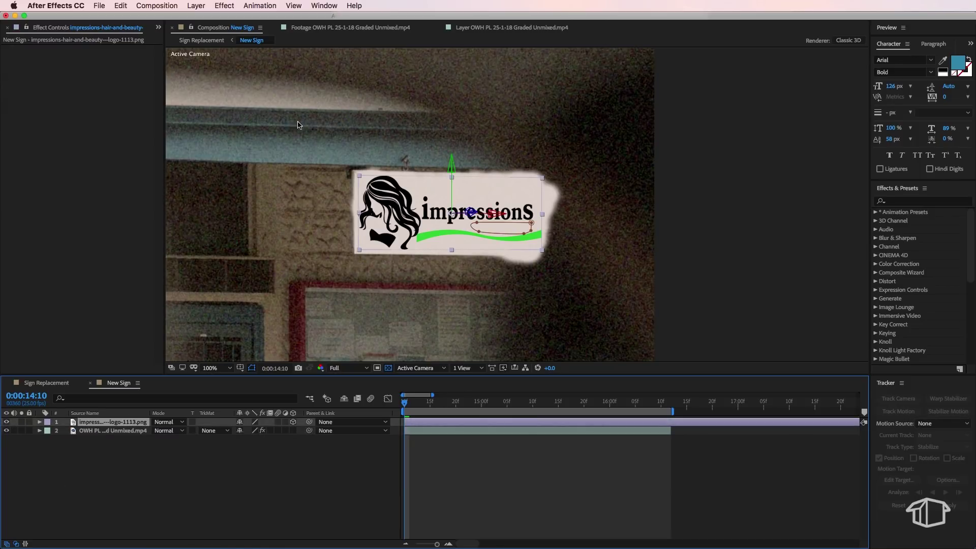
left_click(224, 6)
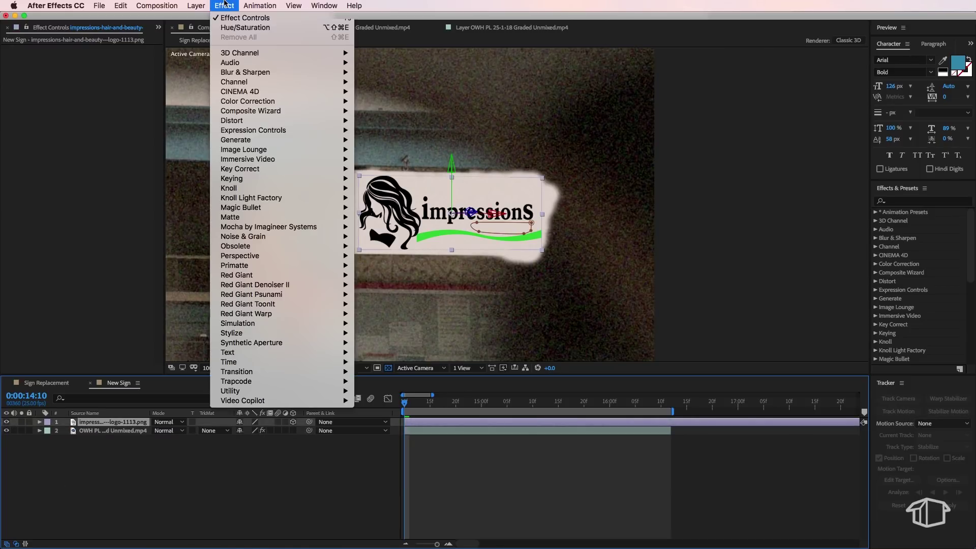
left_click(227, 28)
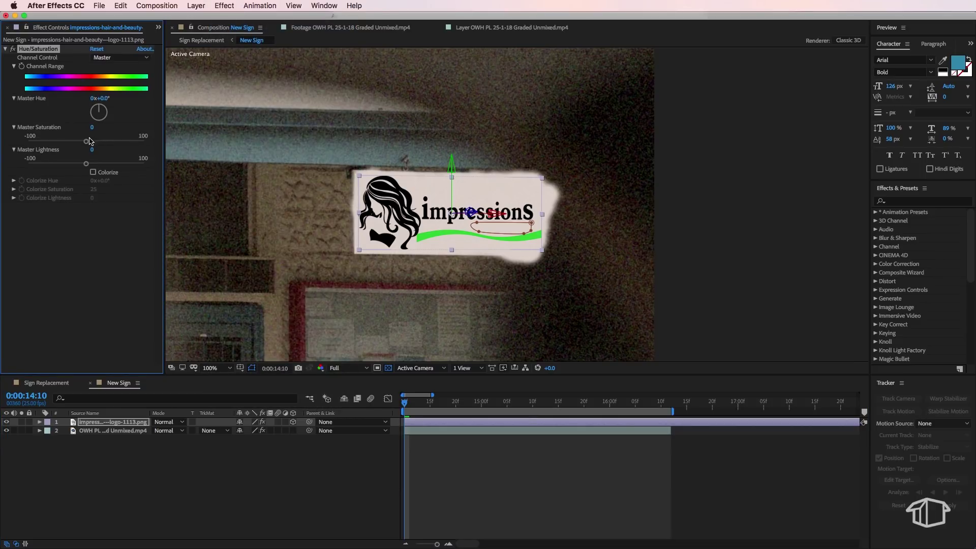
left_click_drag(86, 141, 99, 166)
Apply a Gaussian Blur effect to the Impressions logo layer
left_click(219, 5)
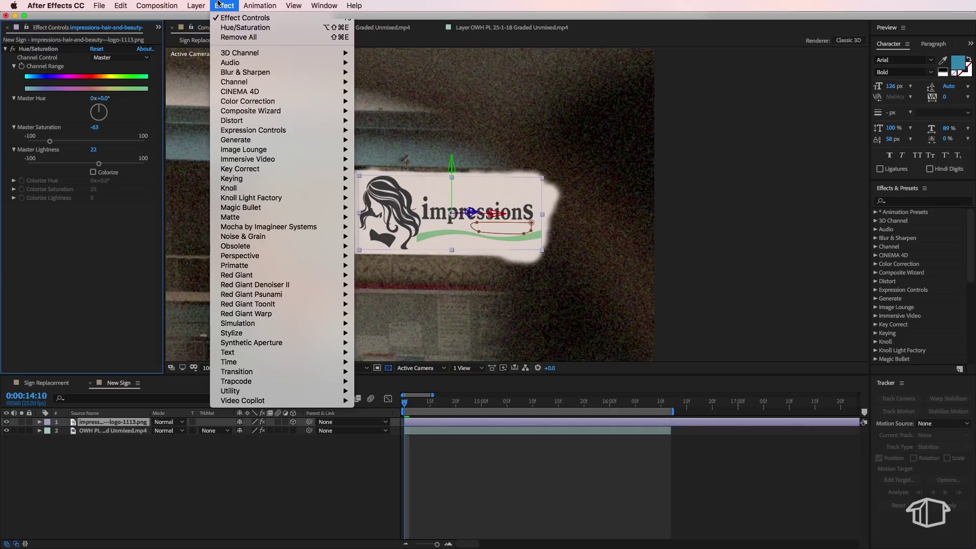
mouse_move(331, 73)
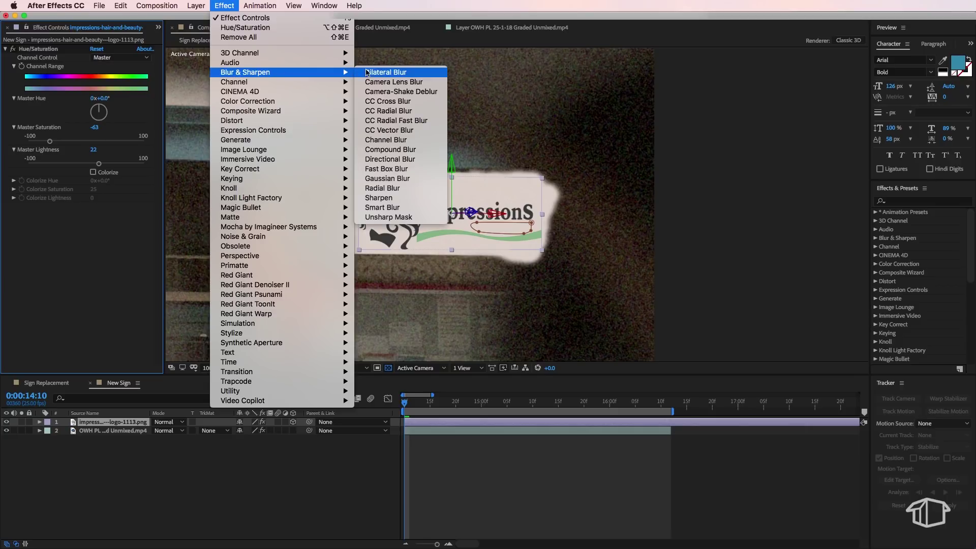
left_click(391, 179)
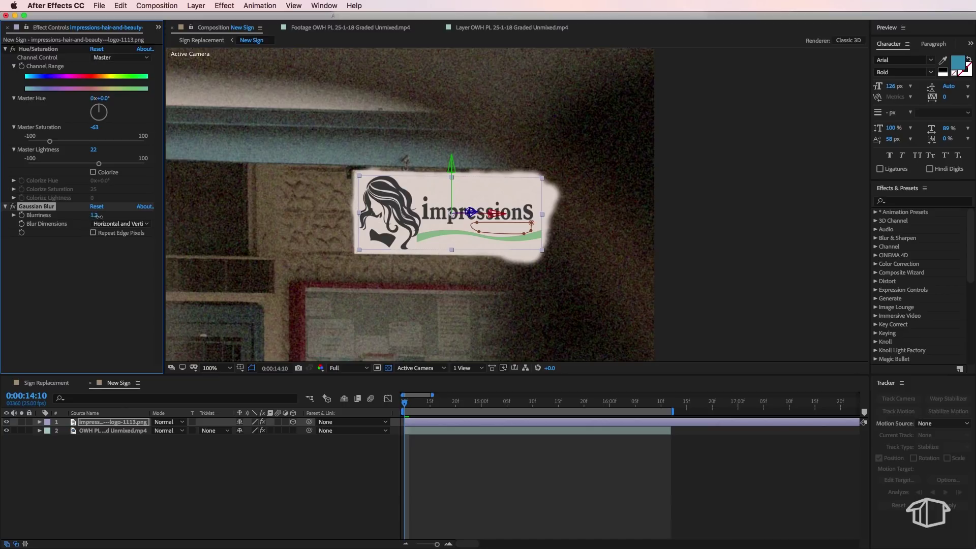
Set logo blur to 5.0 with Repeat Edge Pixels, and add grain: Intensity 0.7, Size 1.3, Final Output
left_click_drag(98, 216, 117, 216)
left_click(93, 233)
left_click(234, 5)
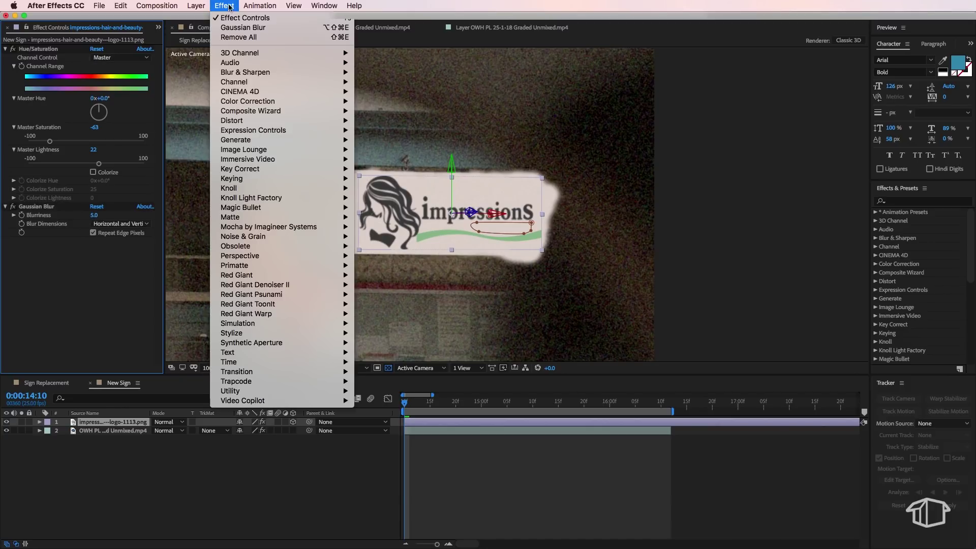
mouse_move(260, 238)
left_click(389, 238)
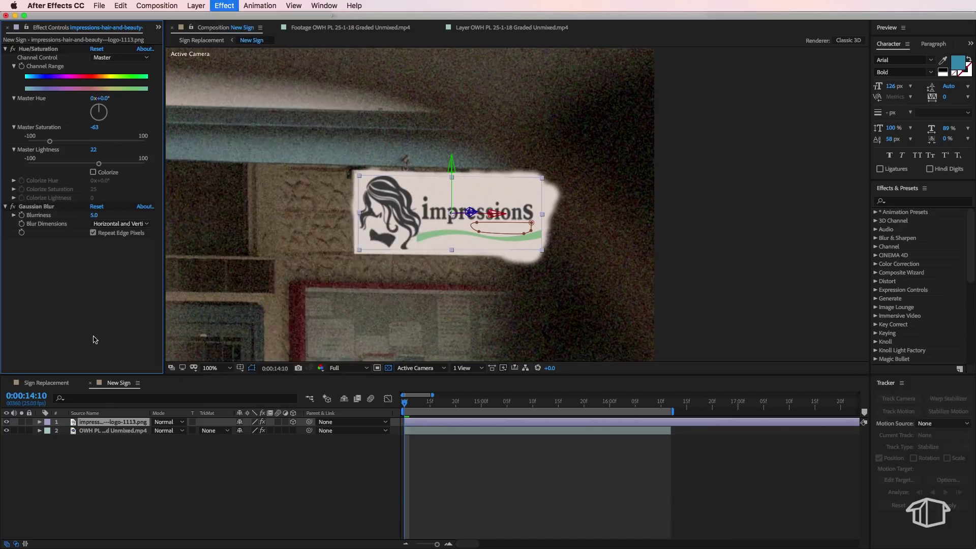
left_click(99, 285)
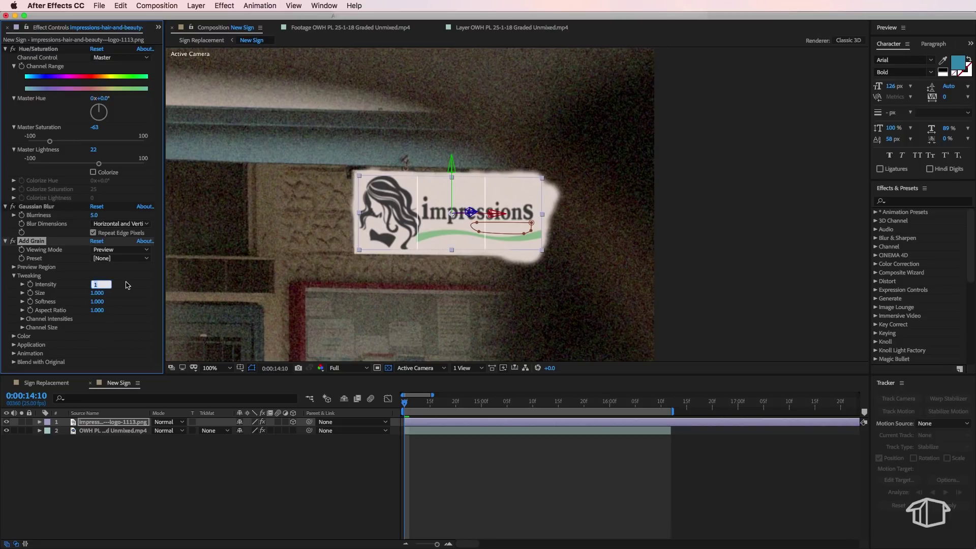
type("0.7")
key("Return")
left_click(119, 250)
left_click(114, 277)
left_click(104, 293)
type(".3")
key("Return")
Add Emboss to the logo and blend it 72% with the original
left_click(224, 5)
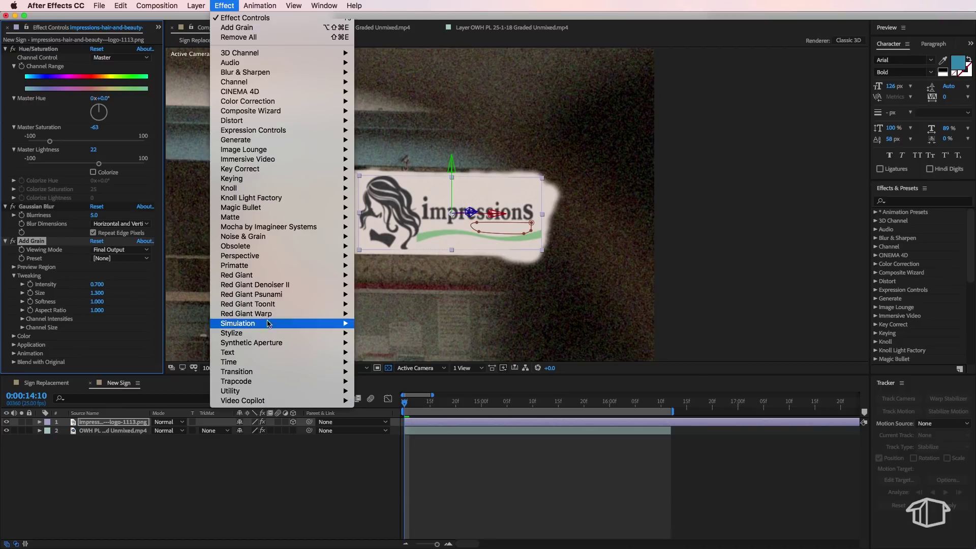
mouse_move(284, 333)
left_click(394, 442)
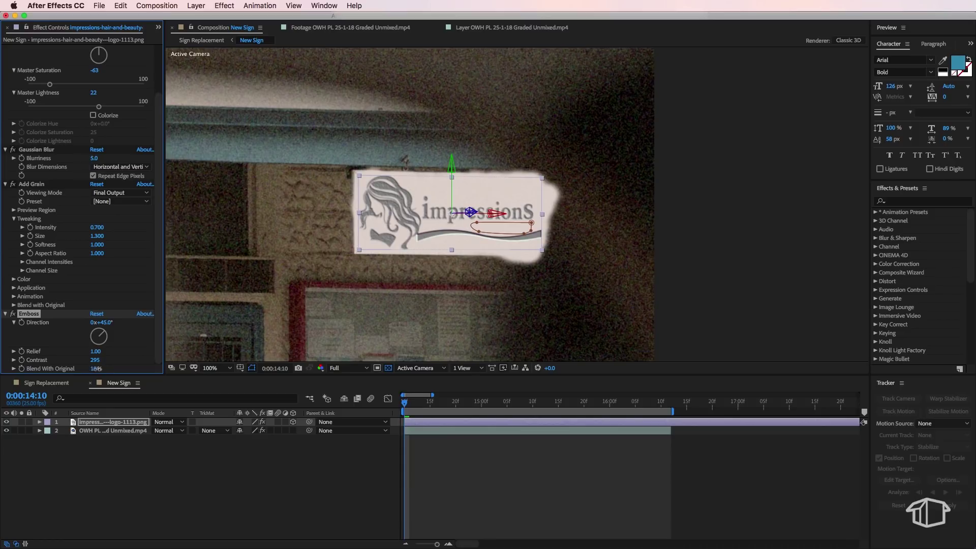
left_click_drag(97, 369, 129, 370)
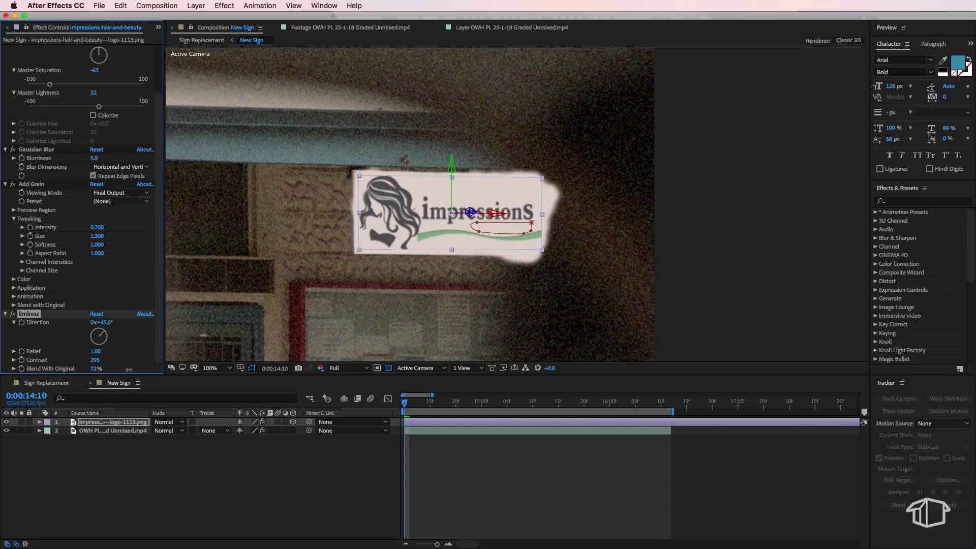
Toggle the logo's effects on and off to compare the aged look with the original
left_click(244, 457)
left_click(263, 422)
left_click(262, 422)
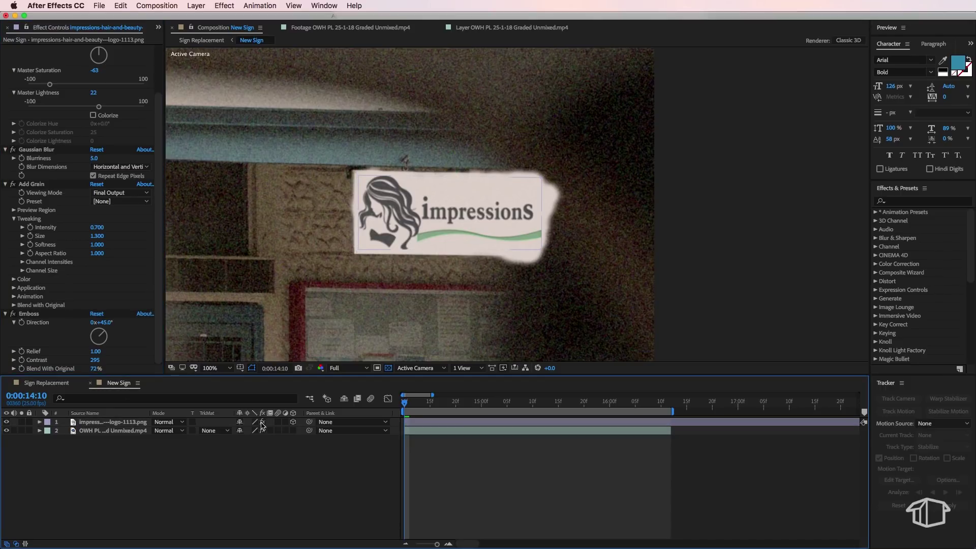
left_click(263, 423)
left_click(263, 422)
left_click(262, 422)
left_click(262, 422)
left_click(262, 422)
left_click(262, 422)
left_click(262, 422)
left_click(263, 422)
In Sign Replacement, lower New Sign's opacity and go to a later frame to see the old sign
left_click(56, 383)
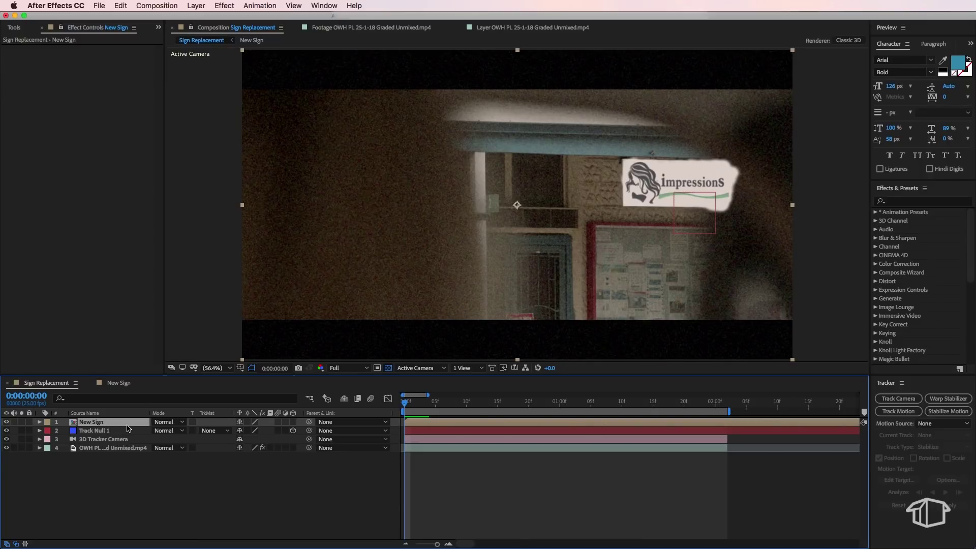
key("t")
left_click_drag(241, 430, 221, 433)
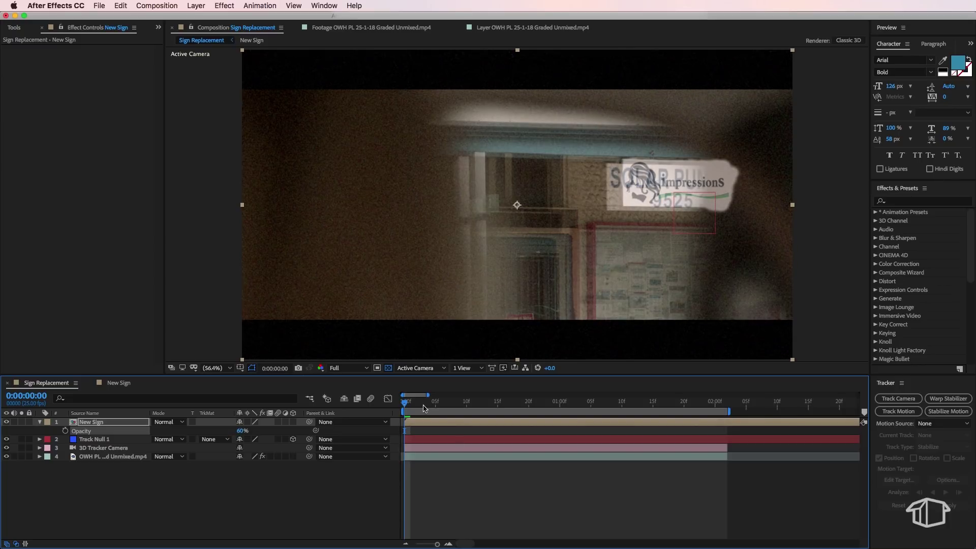
left_click_drag(408, 405, 517, 414)
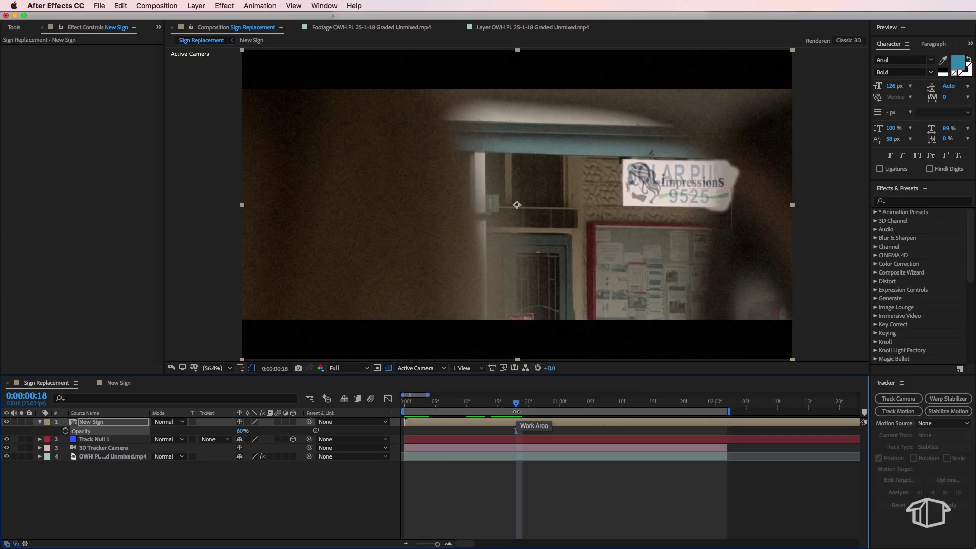
scroll(744, 179, "up", 4)
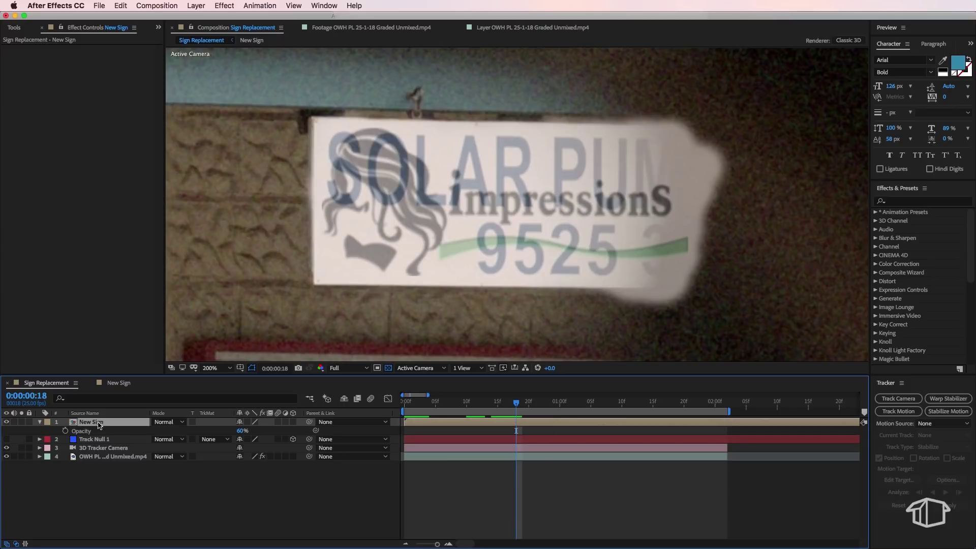
Draw a four-corner Pen mask around the old sign and restore New Sign to 100% opacity
left_click(720, 131)
left_click(319, 123)
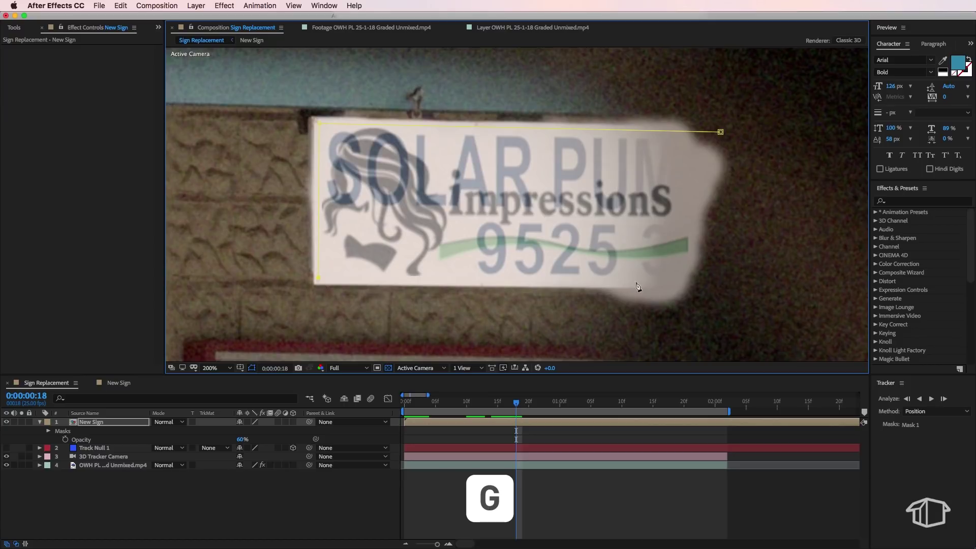
left_click(741, 286)
left_click(720, 131)
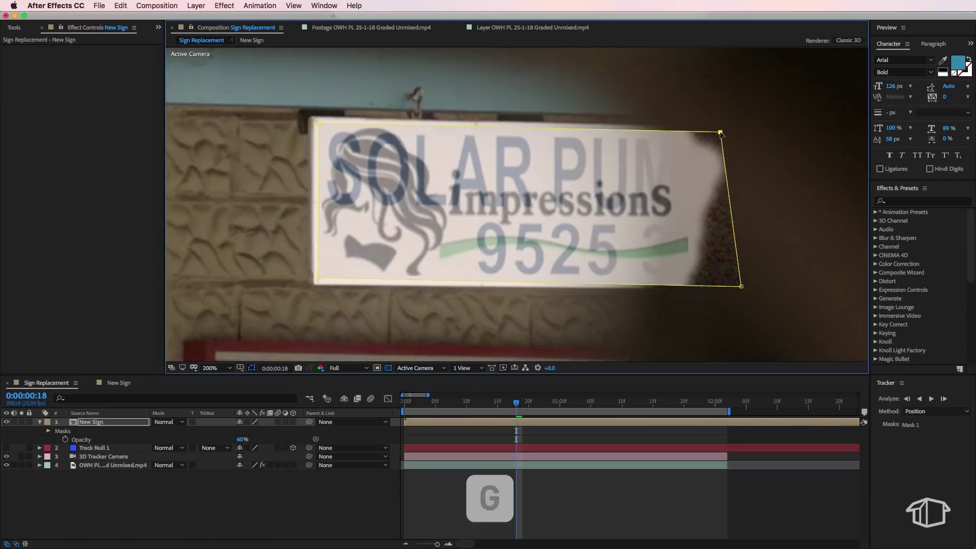
left_click(49, 431)
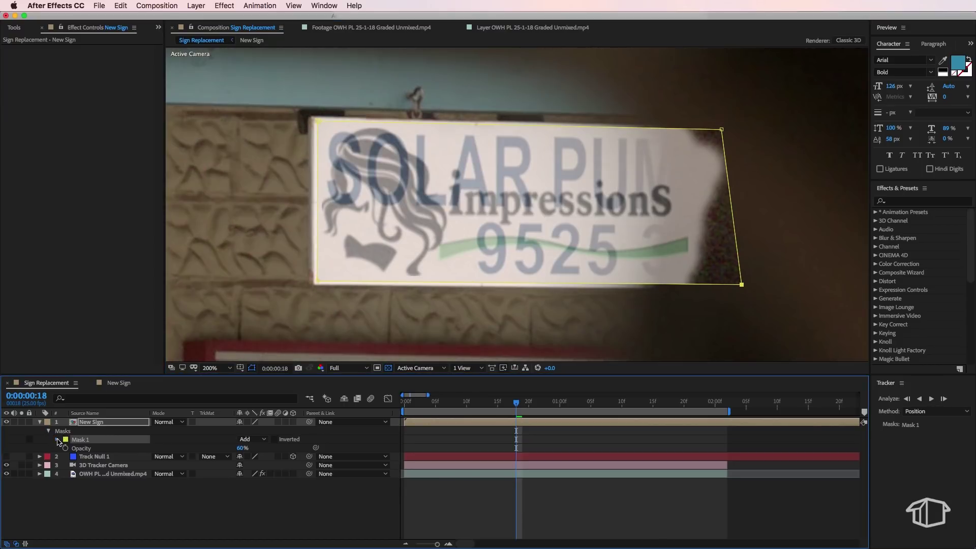
left_click(57, 440)
left_click(464, 467)
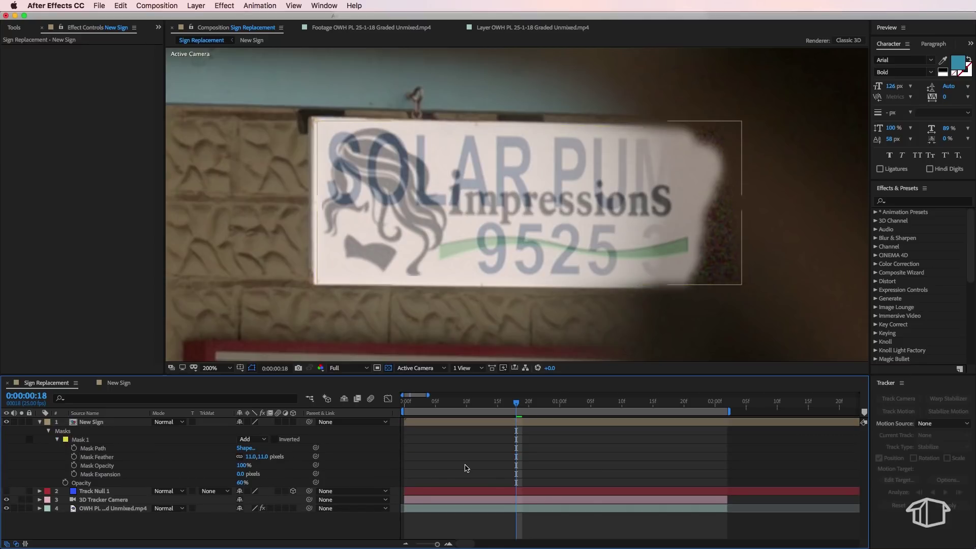
left_click_drag(241, 483, 279, 484)
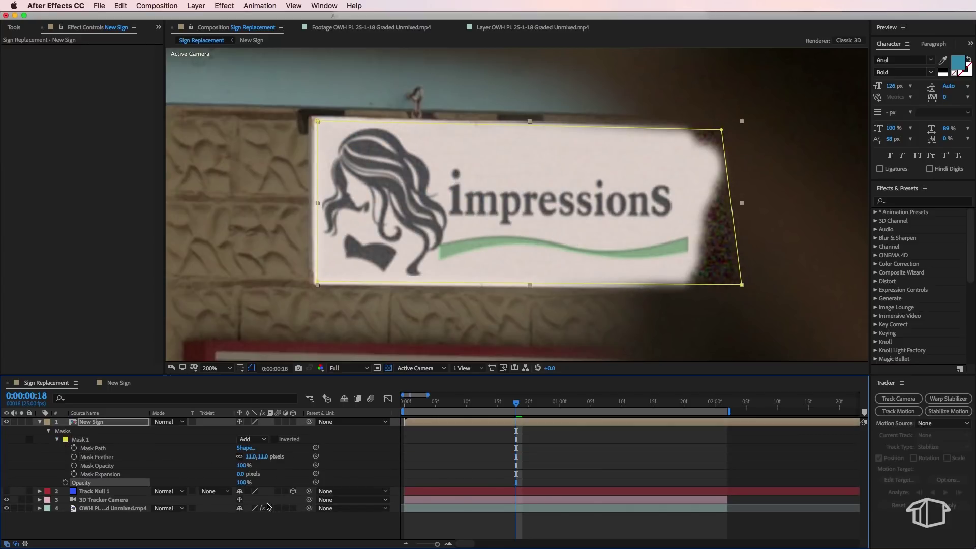
left_click(40, 422)
Make New Sign and Track Null 1 3D, then nudge the sign up and right onto the old sign
key("comma")
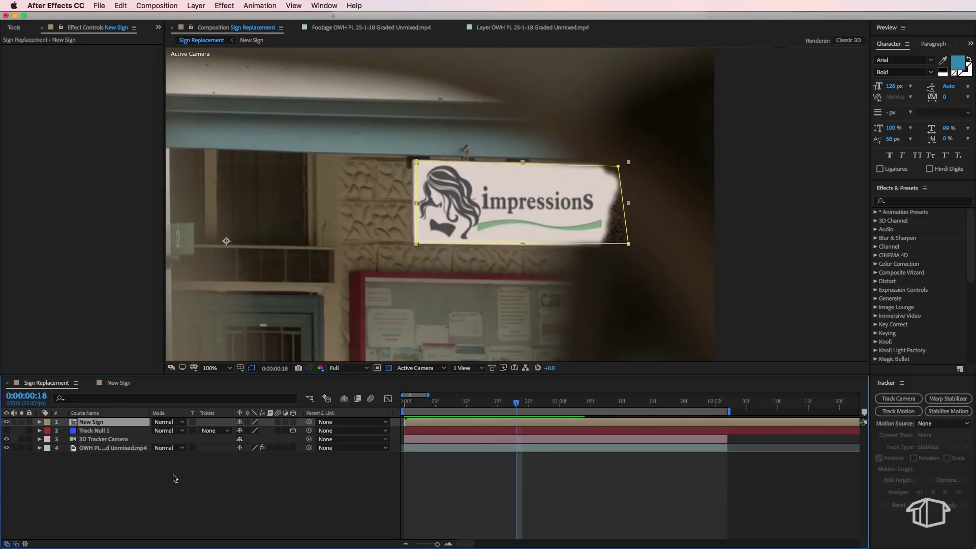
left_click(293, 422)
left_click(293, 431)
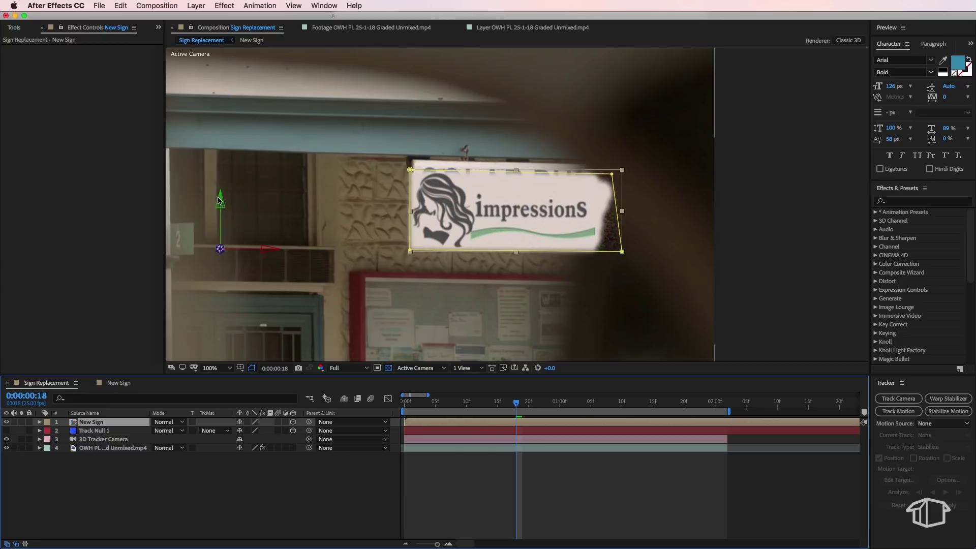
left_click_drag(219, 203, 221, 194)
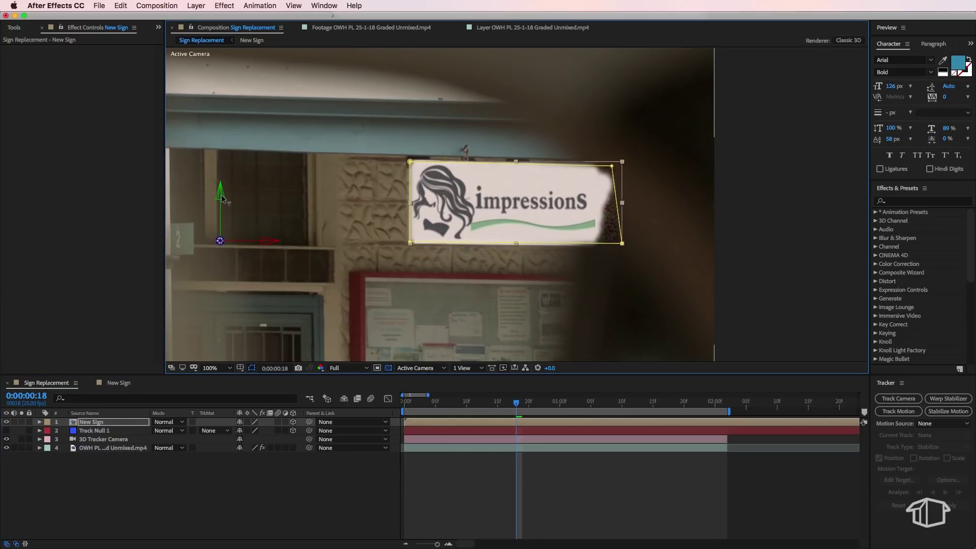
left_click_drag(265, 240, 270, 245)
Preview the tracked sign replacement with the whole frame fitted in view
key("space")
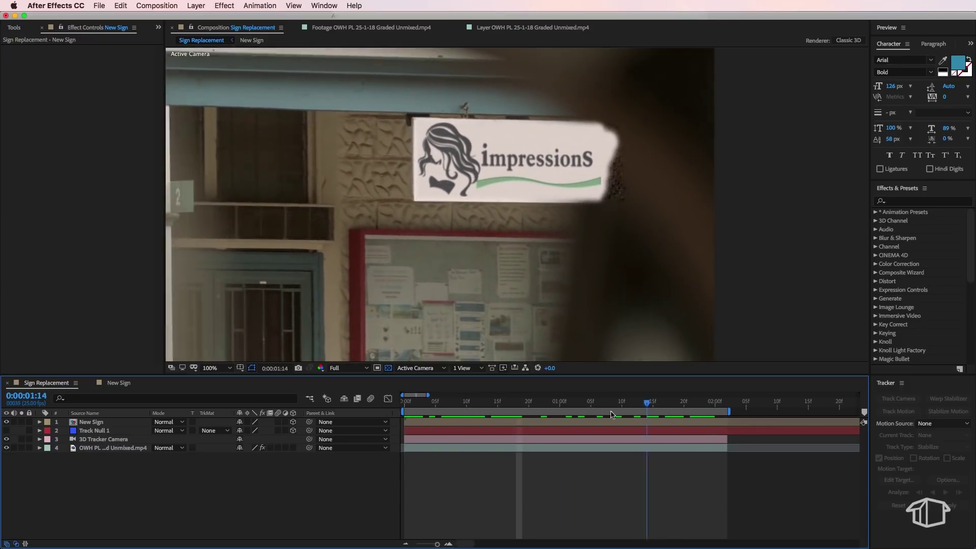
key("shift+slash")
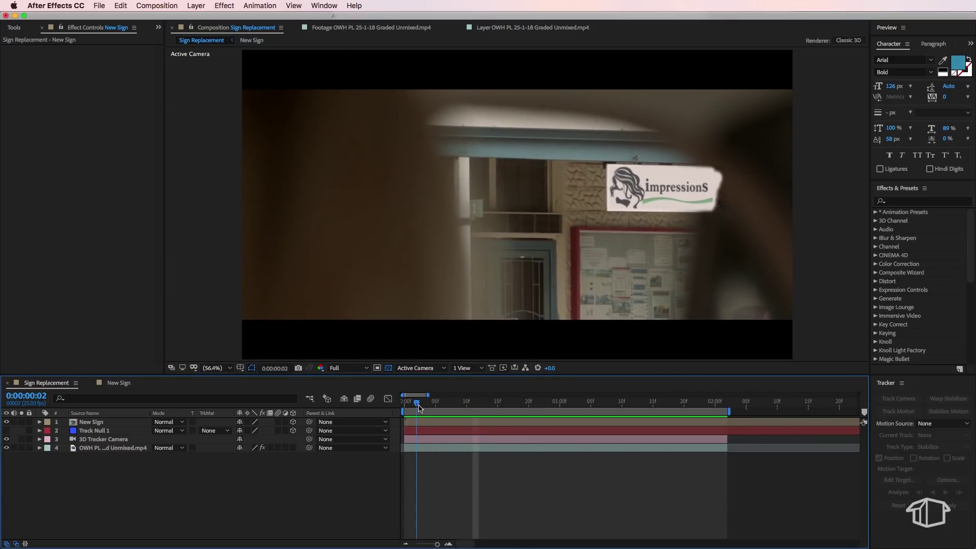
left_click(681, 185)
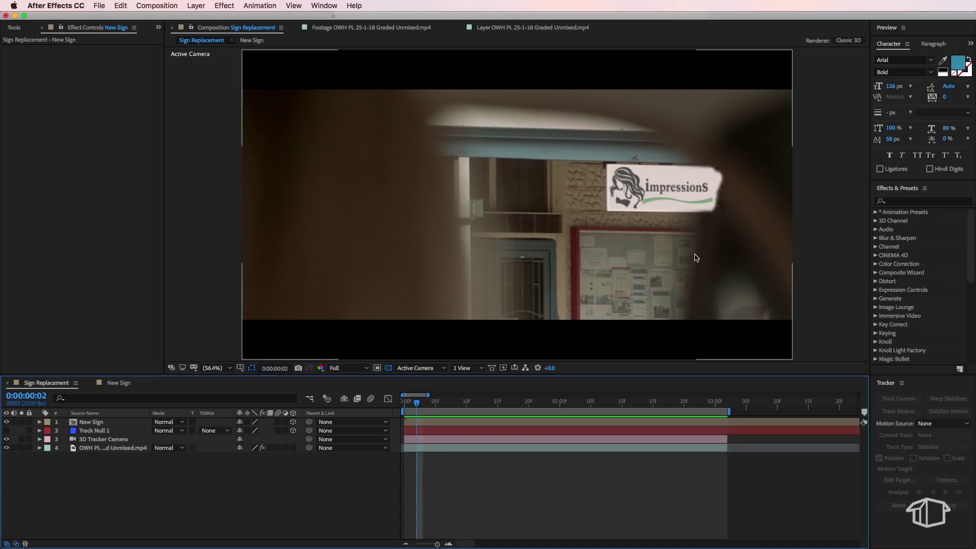
In New Sign, duplicate the footage layer and delete Paint, Add Grain and Hue/Saturation from the copy
left_click(122, 384)
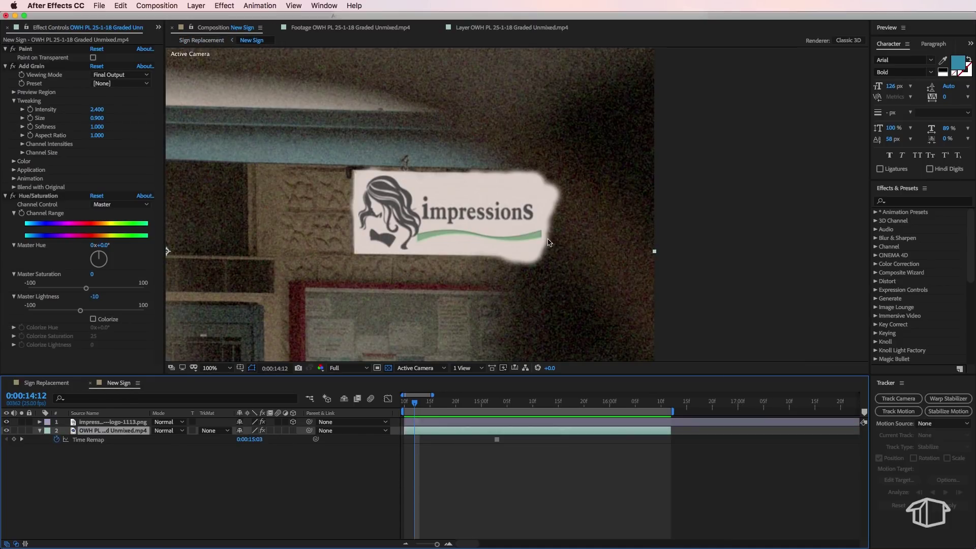
left_click(100, 474)
left_click(95, 431)
key("Home")
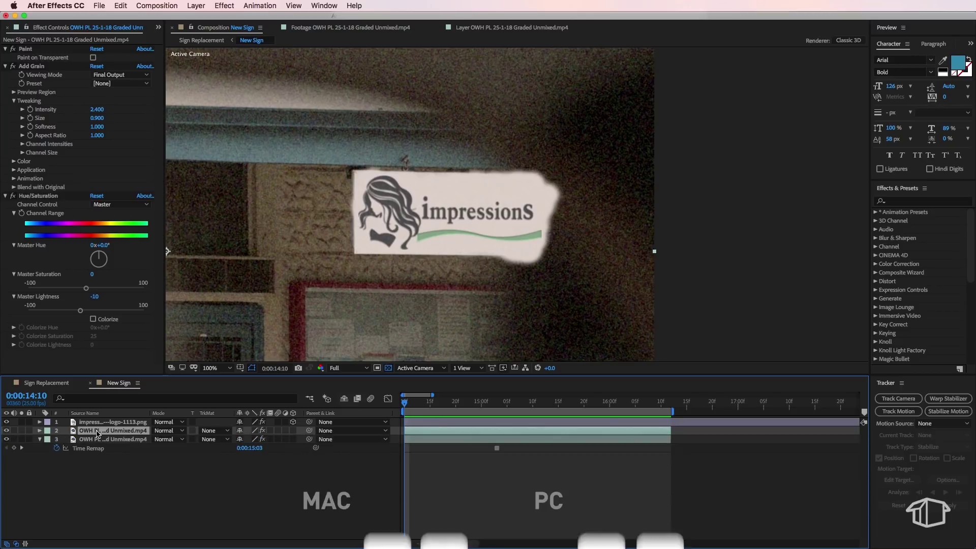
key("super+d")
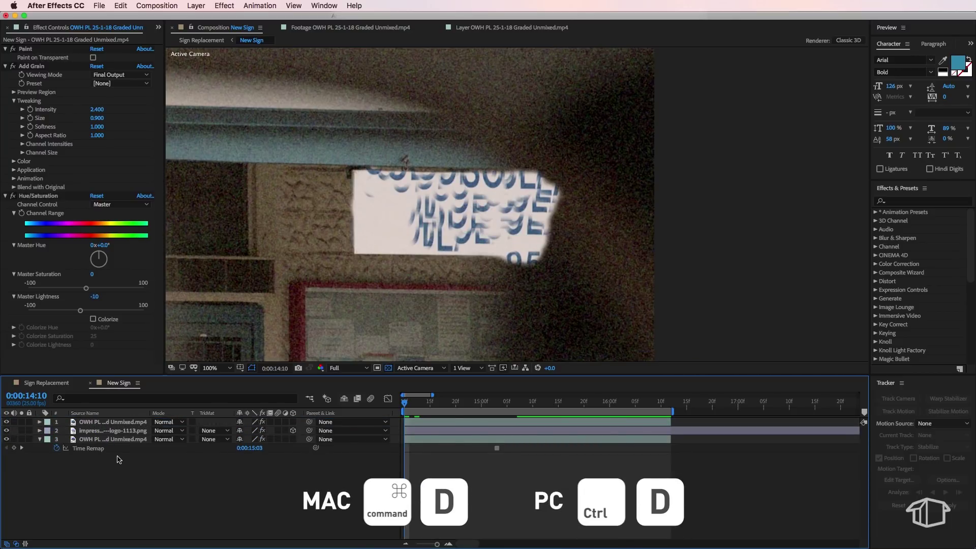
left_click(113, 451)
left_click(112, 421)
left_click(24, 49)
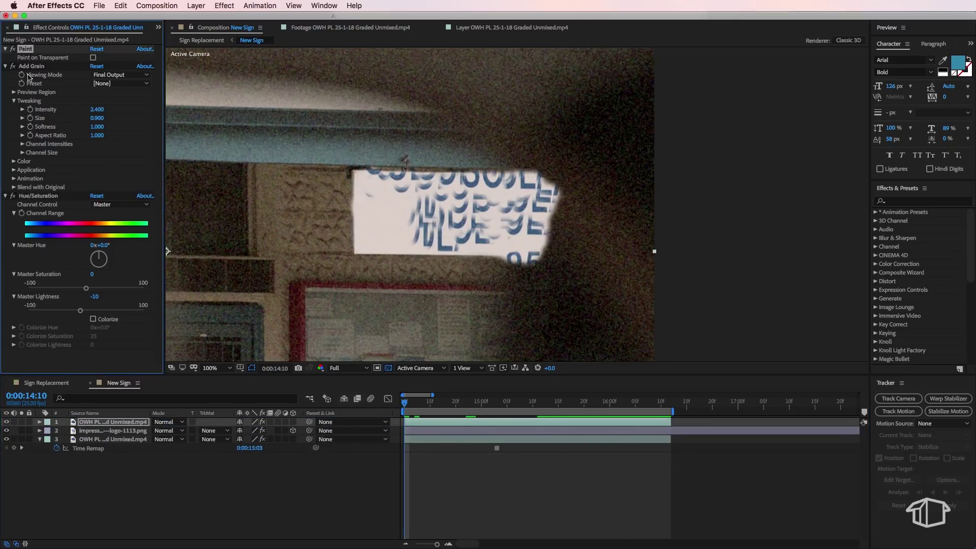
left_click(32, 196, "shift")
key("Delete")
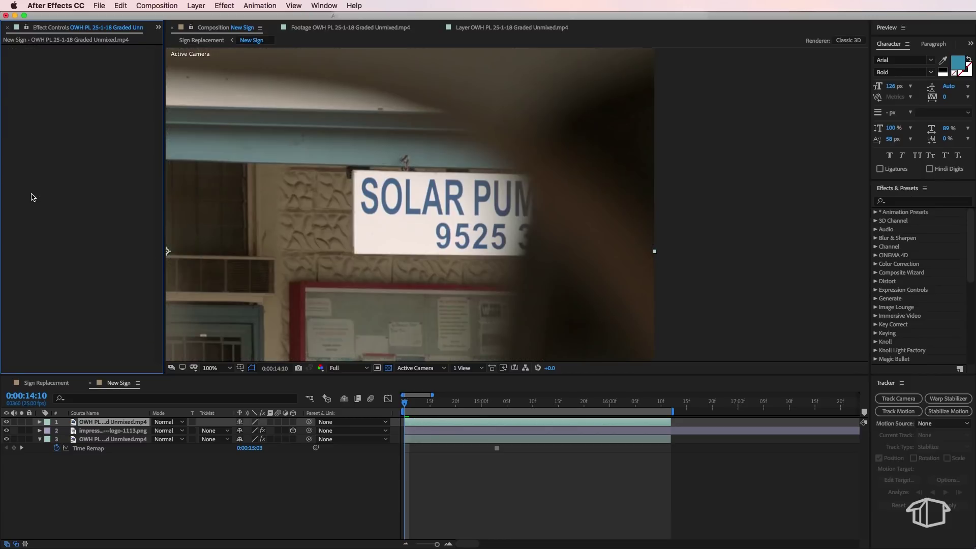
key("g")
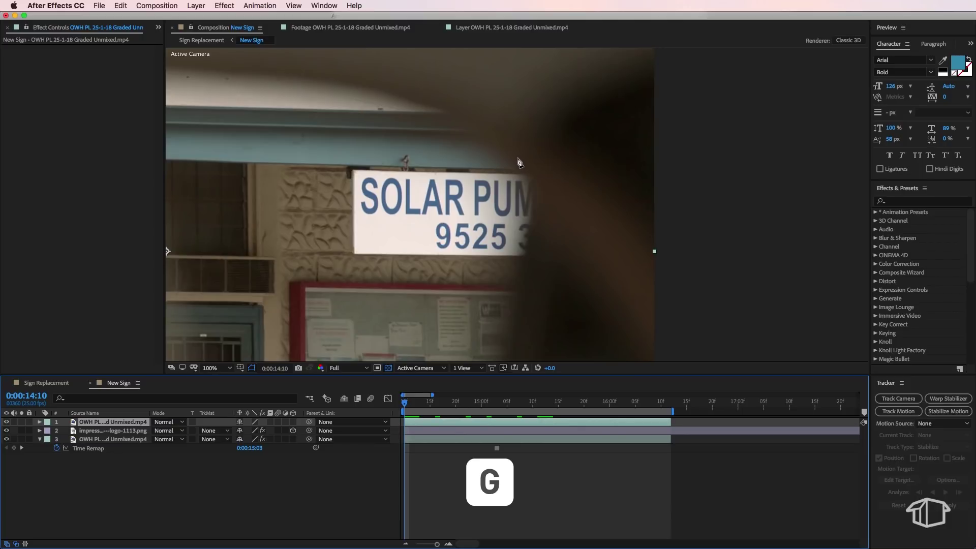
Pen a closed, curved mask along the dark window edge on the top footage copy
left_click(518, 156)
left_click_drag(537, 182, 537, 203)
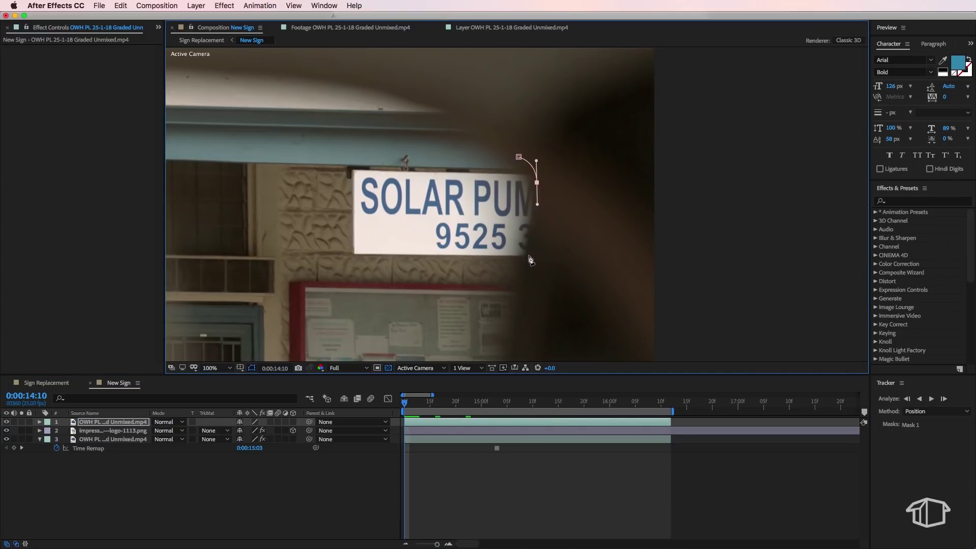
left_click_drag(528, 257, 531, 152)
left_click(519, 157)
Feather Mask 1 to 35 pixels and widen it slightly to the right
left_click(39, 422)
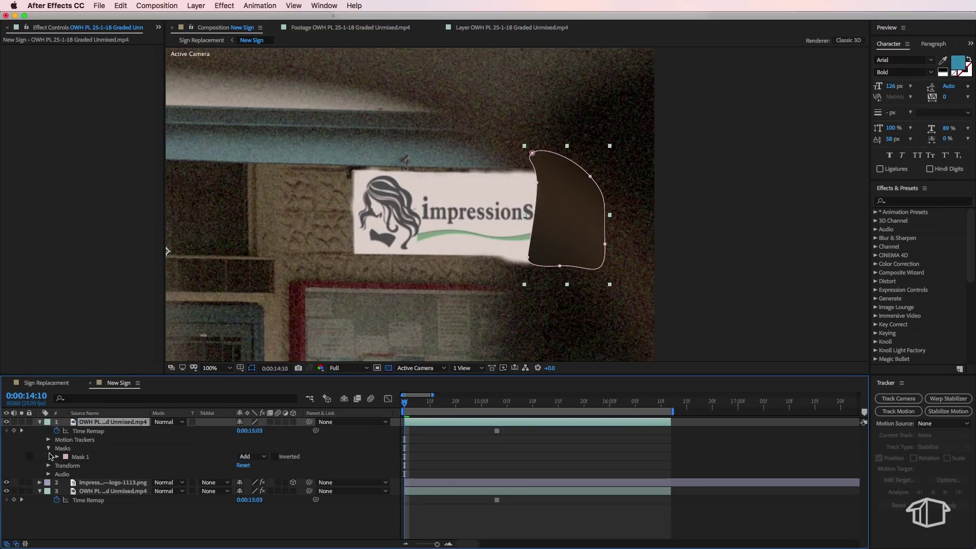
left_click(58, 457)
left_click_drag(251, 474, 275, 474)
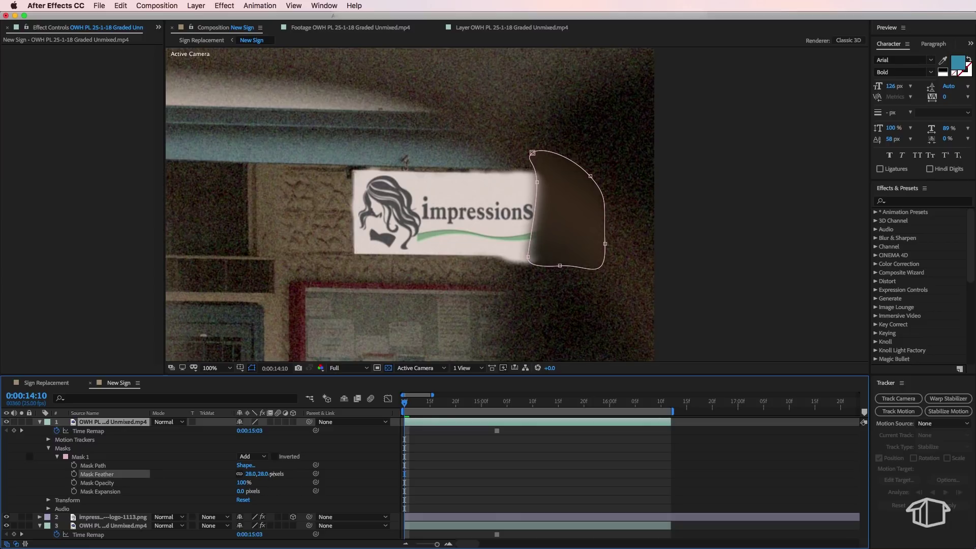
double_click(530, 214)
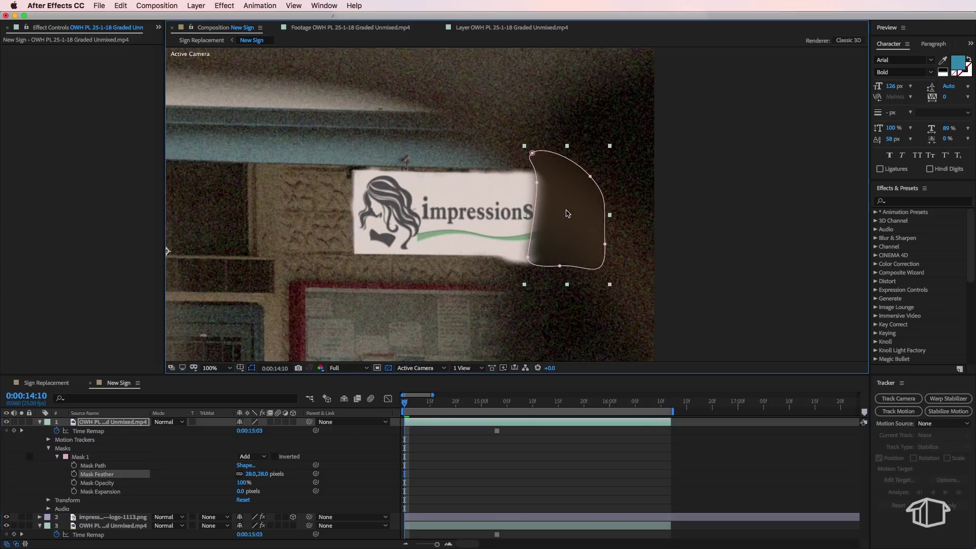
mouse_move(612, 217)
left_mouse_down()
mouse_move(640, 218)
mouse_move(621, 218)
left_mouse_up()
key("Return")
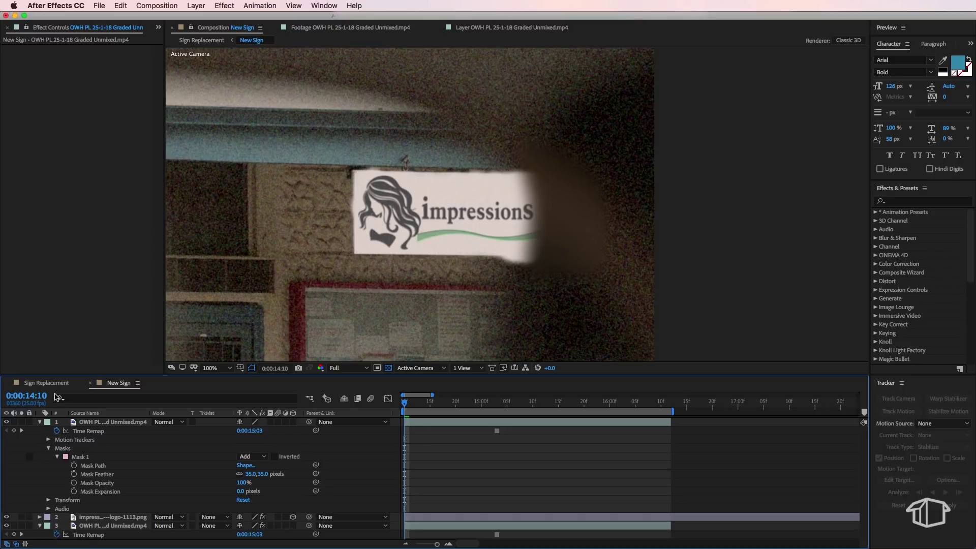
Zoom in on the sign in the Sign Replacement comp and pan it into view
left_click(44, 384)
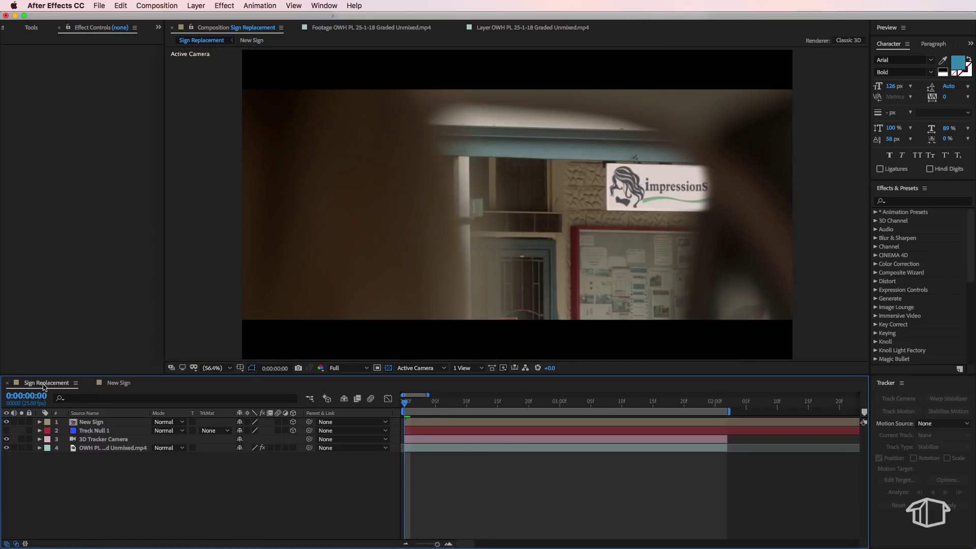
scroll(700, 231, "up", 2)
left_click_drag(542, 206, 254, 251)
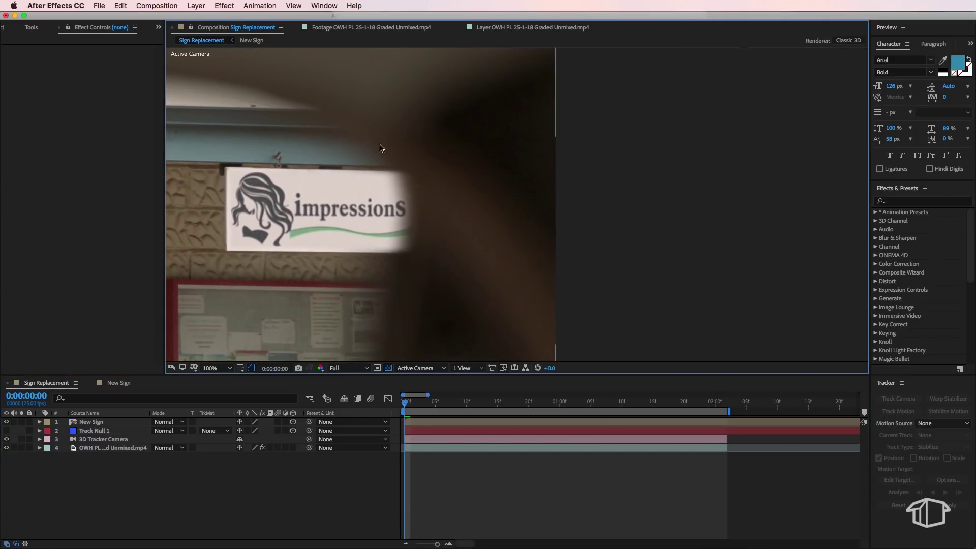
Slightly reduce Mask 1's feather in New Sign, then return to Sign Replacement
left_click(102, 383)
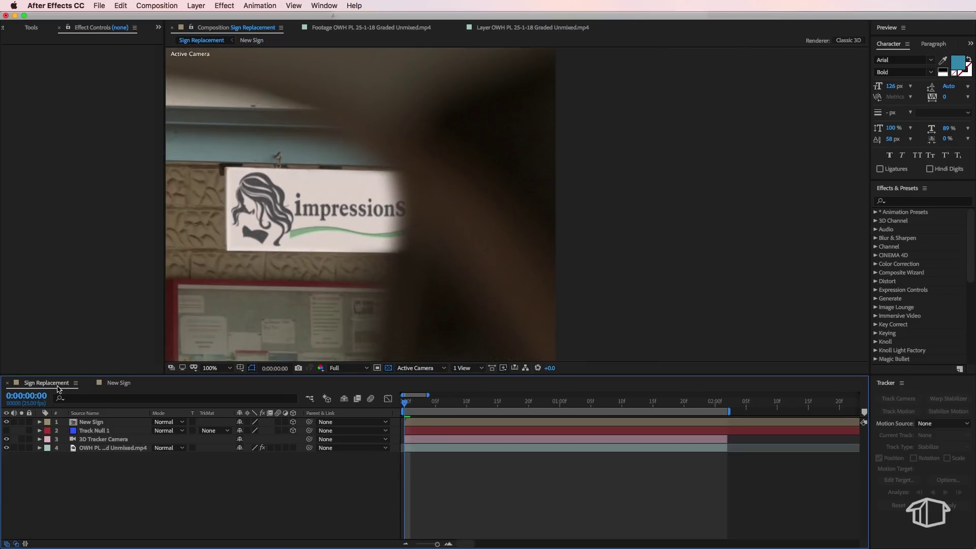
left_click(59, 384)
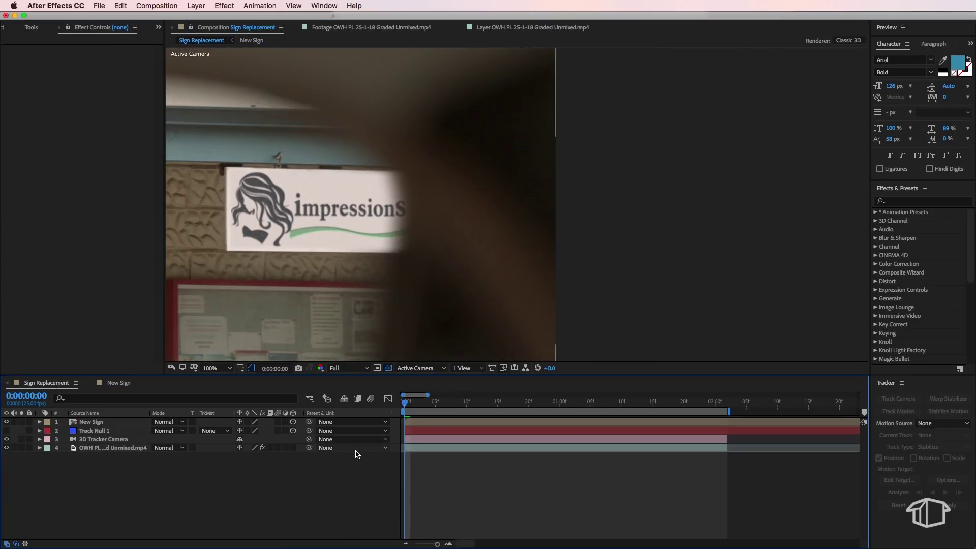
left_click(122, 382)
left_click_drag(260, 474, 257, 474)
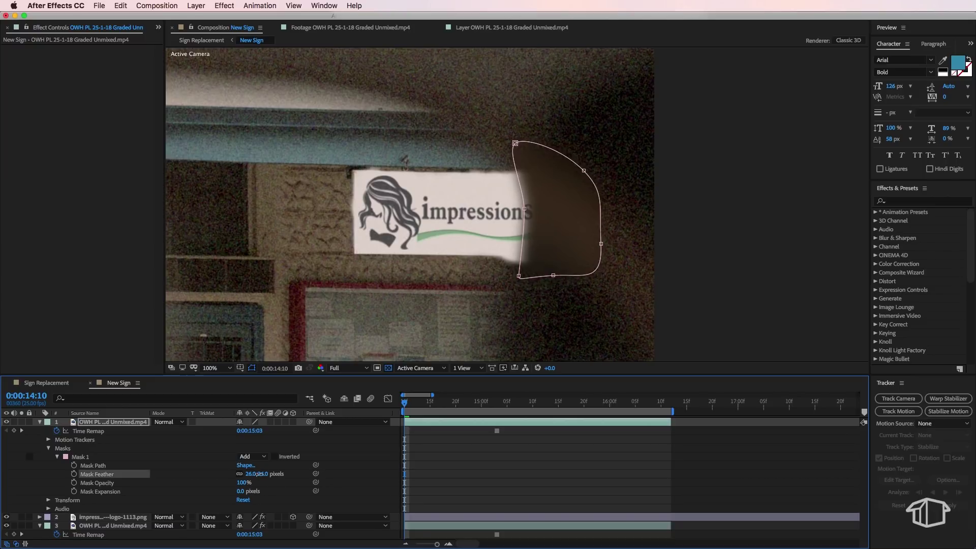
left_click(53, 385)
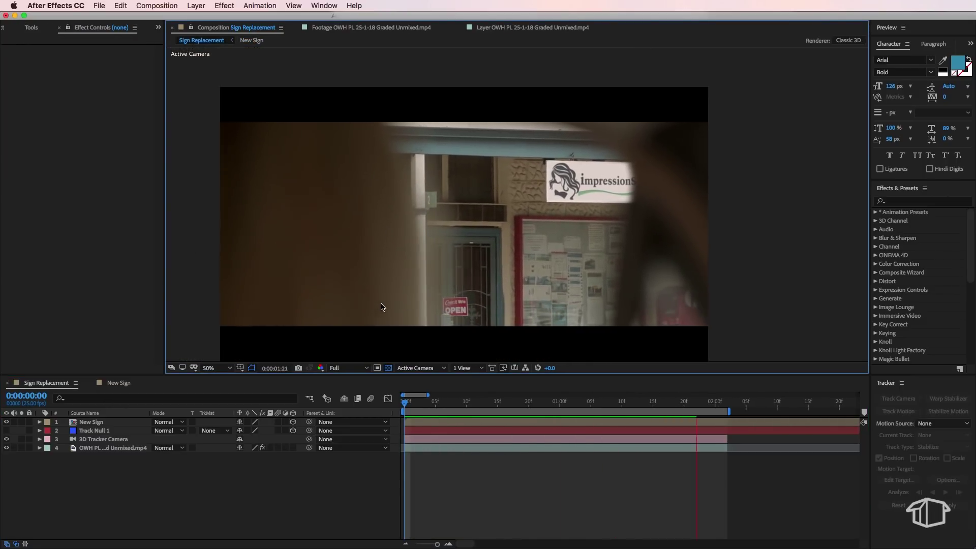
Pen a closed, curved Mask 2 on New Sign along the window edge
key("g")
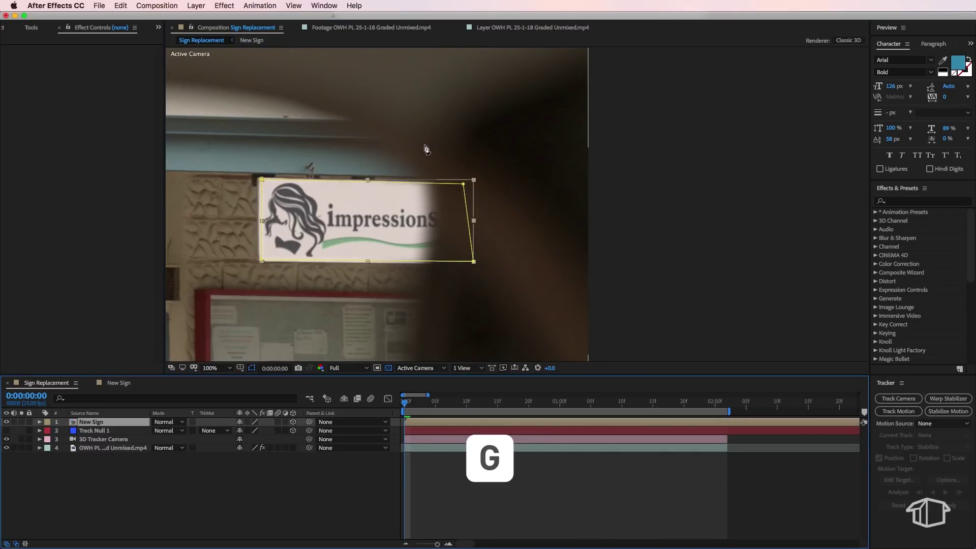
left_click(417, 143)
left_click_drag(440, 213, 438, 244)
left_click_drag(426, 282, 514, 293)
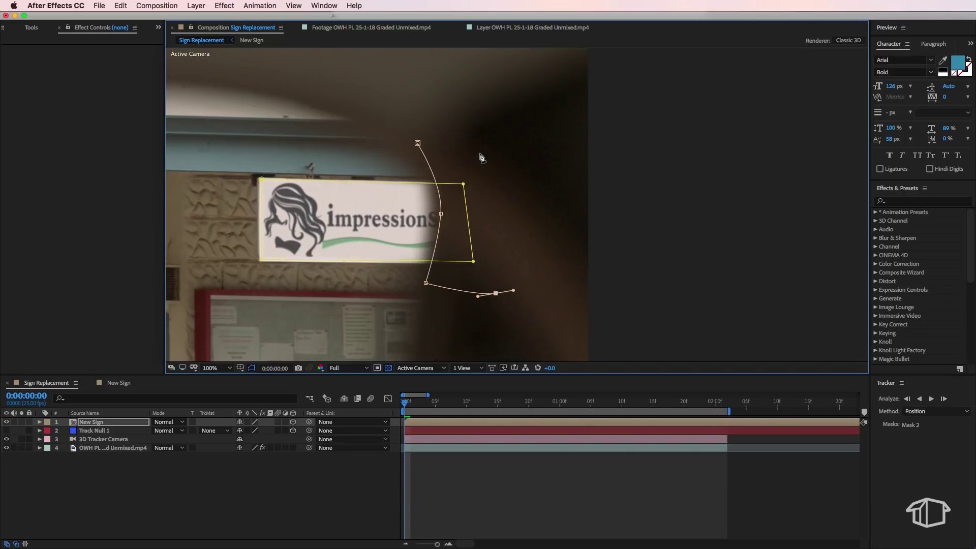
left_click_drag(476, 155, 441, 144)
left_click(417, 143)
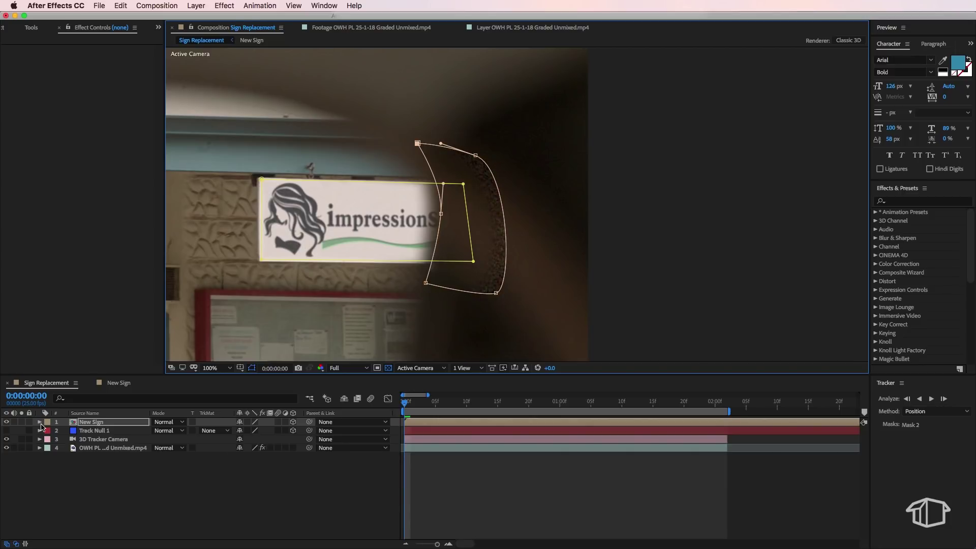
Set Mask 2 to Intersect with 19-pixel feather, comparing it inverted and not inverted
left_click(40, 422)
left_click(48, 431)
left_click(259, 448)
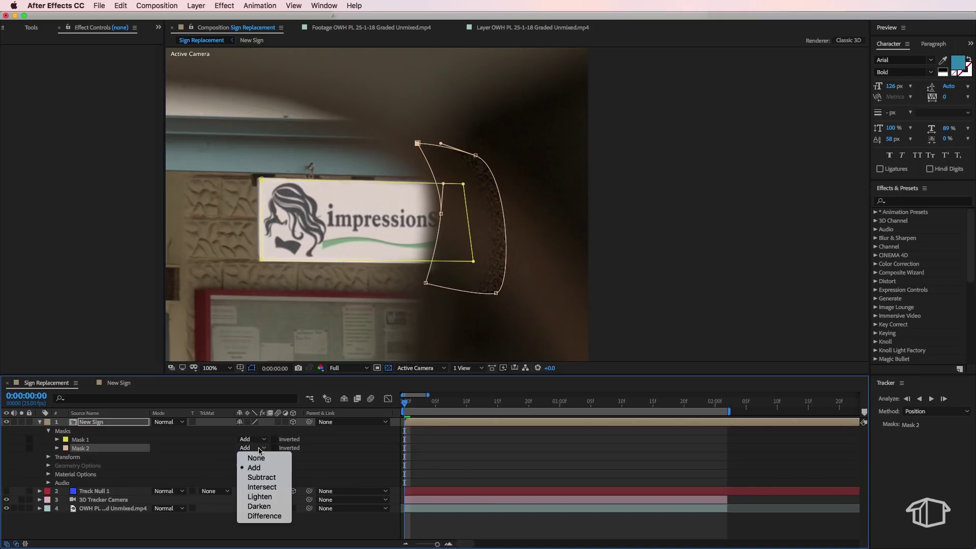
left_click(264, 487)
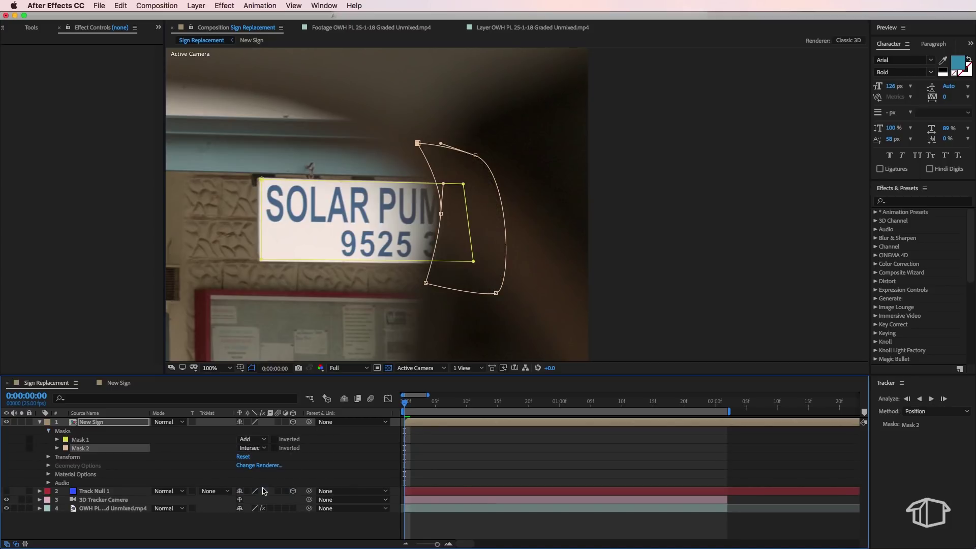
left_click(274, 448)
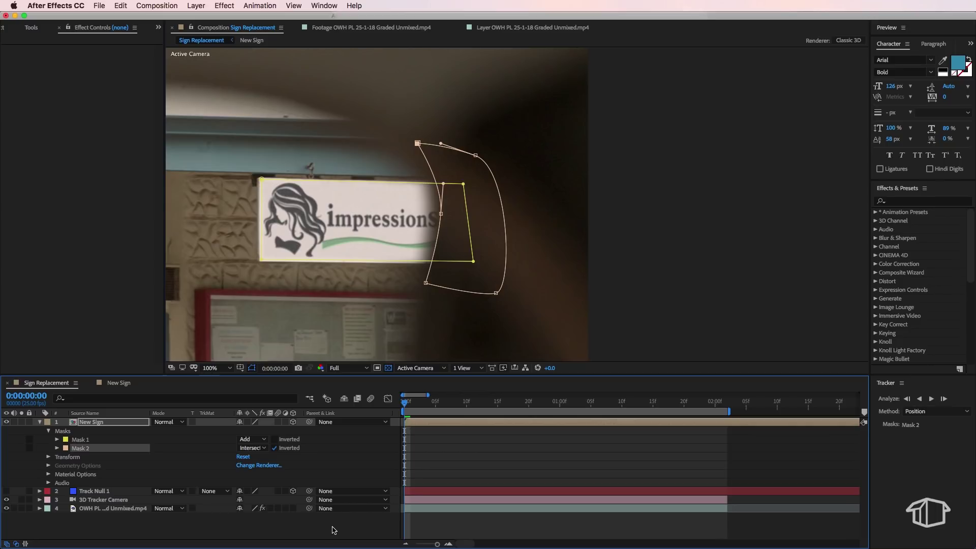
left_click(58, 449)
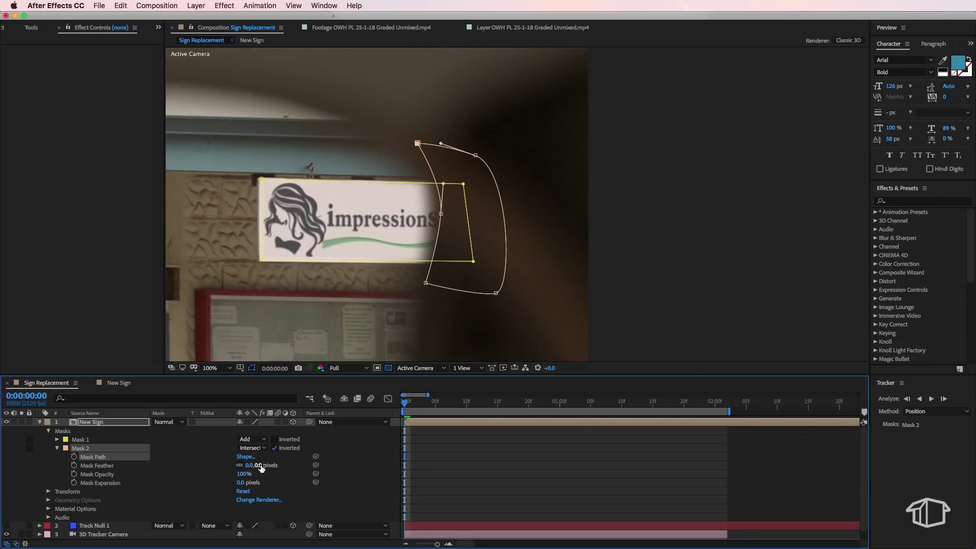
left_click_drag(259, 465, 273, 467)
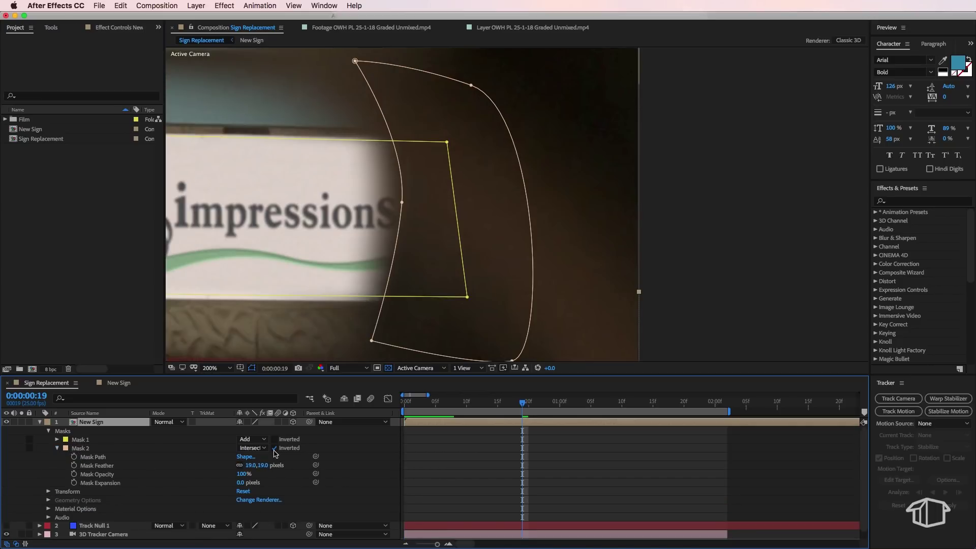
left_click(275, 448)
Toggle Mask 2's inversion to compare, leaving it inverted so the new sign shows
left_click(413, 429)
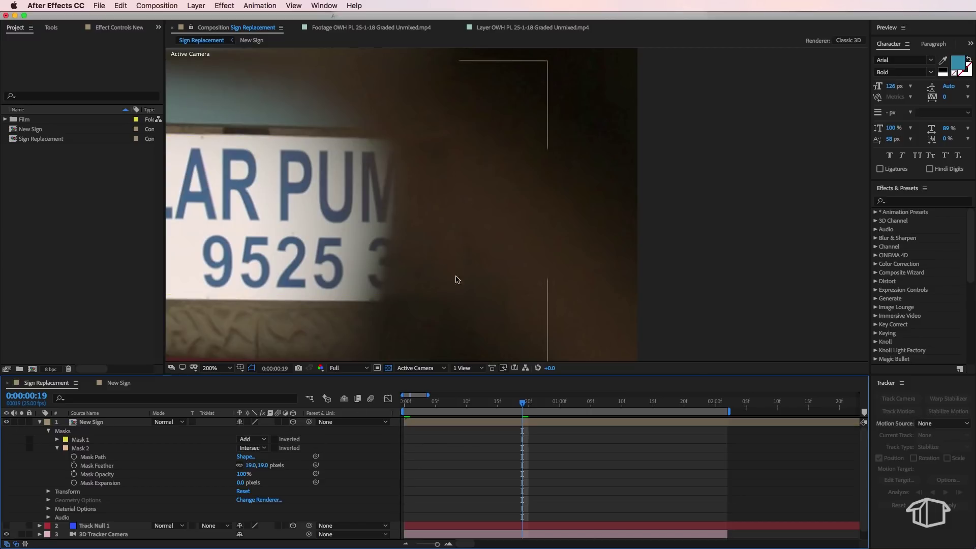
left_click(275, 448)
left_click(275, 448)
left_click(275, 448)
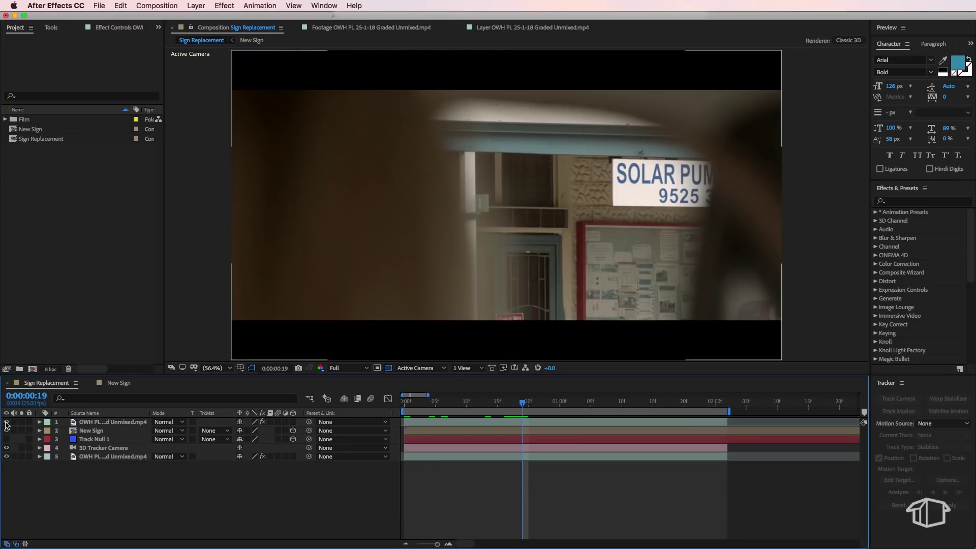
Compare signs by toggling the top footage copy's visibility, then delete that copy and preview
left_click(6, 422)
left_click(6, 422)
left_click(6, 422)
left_click(6, 423)
left_click(6, 423)
left_click(7, 423)
left_click(6, 422)
left_click(6, 422)
left_click(6, 423)
left_click(6, 422)
left_click(6, 423)
left_click(6, 422)
left_click(6, 423)
left_click(6, 422)
left_click(6, 422)
left_click(6, 422)
left_click(6, 422)
left_click(6, 422)
left_click(7, 423)
left_click(6, 422)
key("Delete")
key("space")
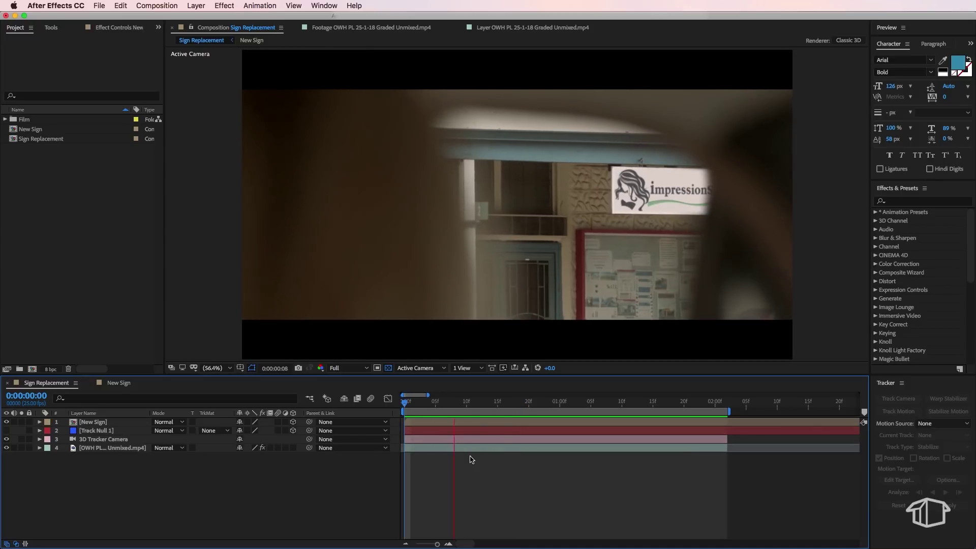